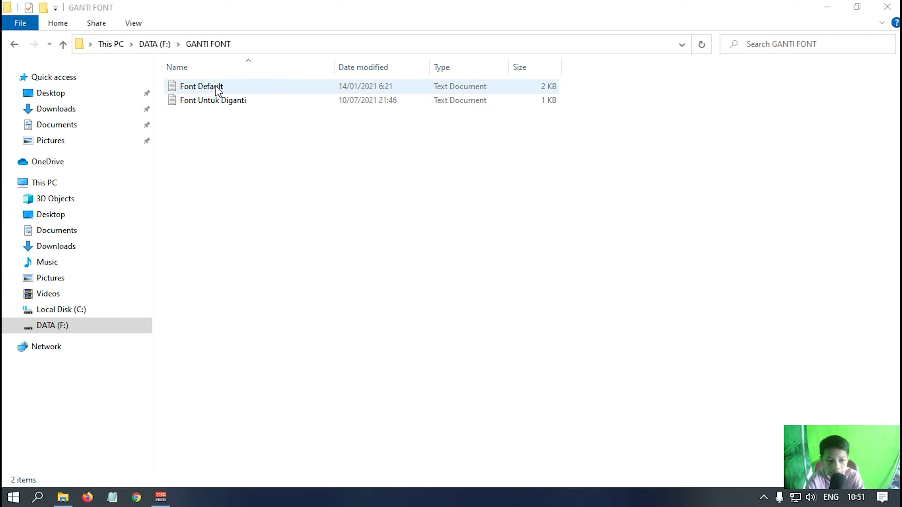
Open the Font Default text file, review its registry entries and close it
double_click(195, 88)
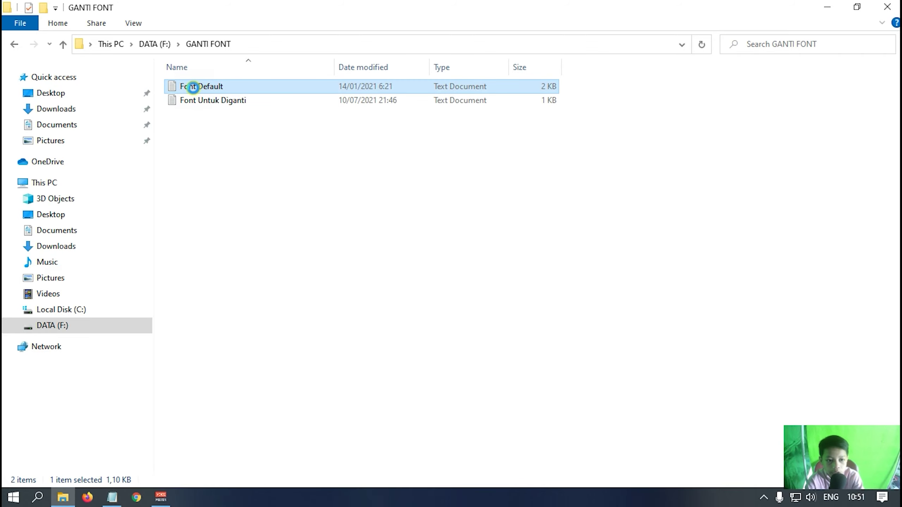
drag(299, 85, 312, 80)
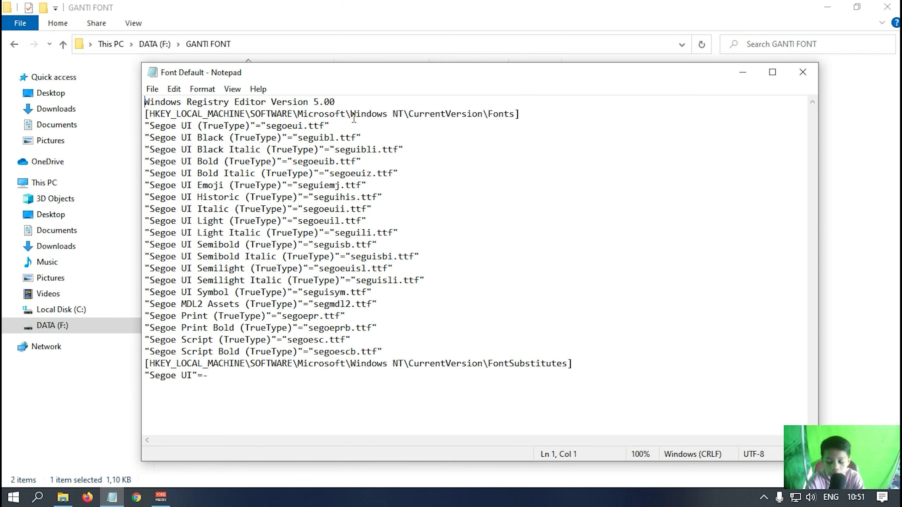
click(803, 72)
Open the Font Untuk Diganti text file and minimise both it and the folder window to reach the desktop
click(270, 102)
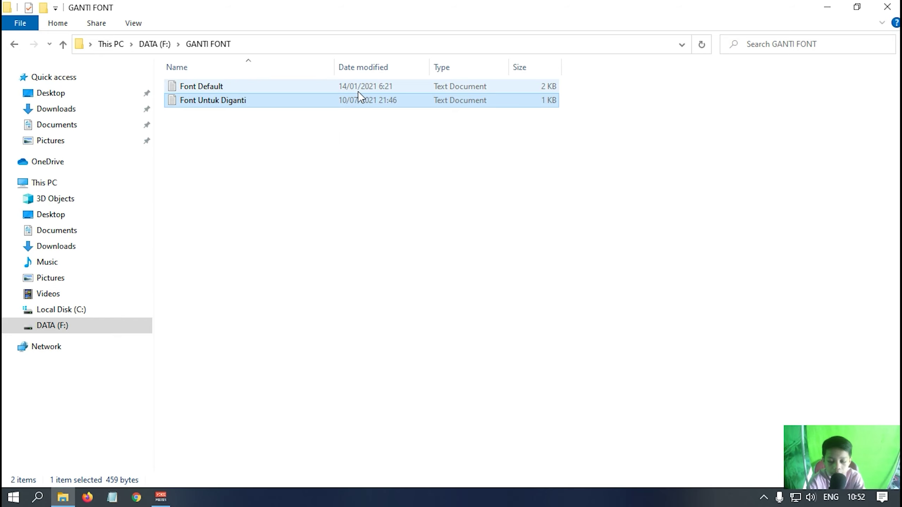
double_click(218, 101)
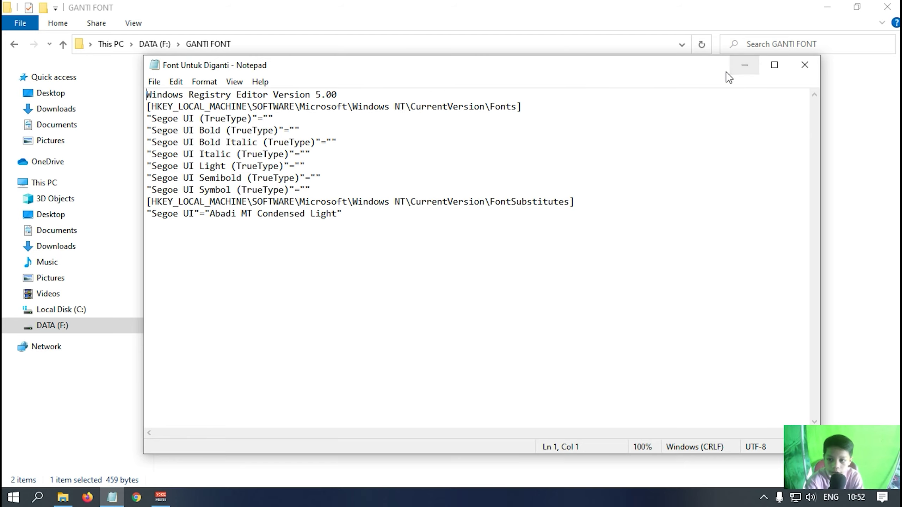
click(745, 65)
click(825, 7)
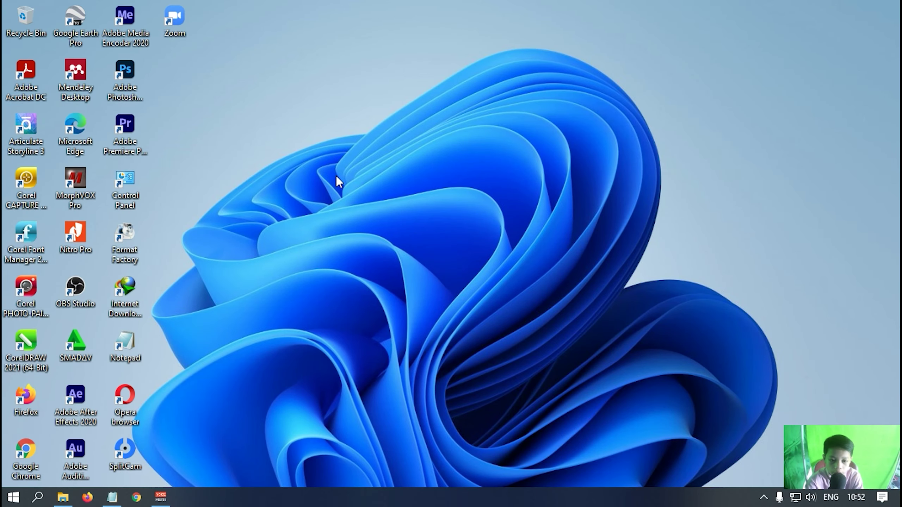
Open the Fonts page of the Windows personalisation settings
right_click(437, 152)
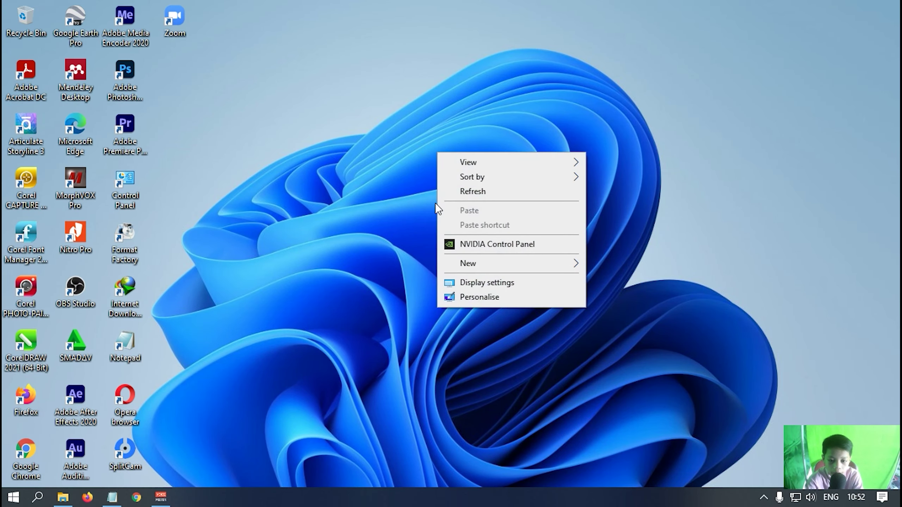
click(478, 298)
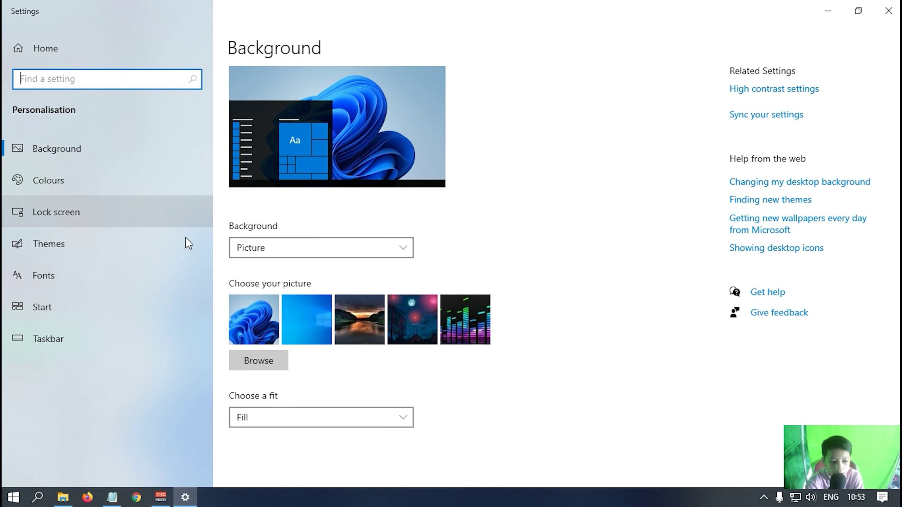
click(47, 274)
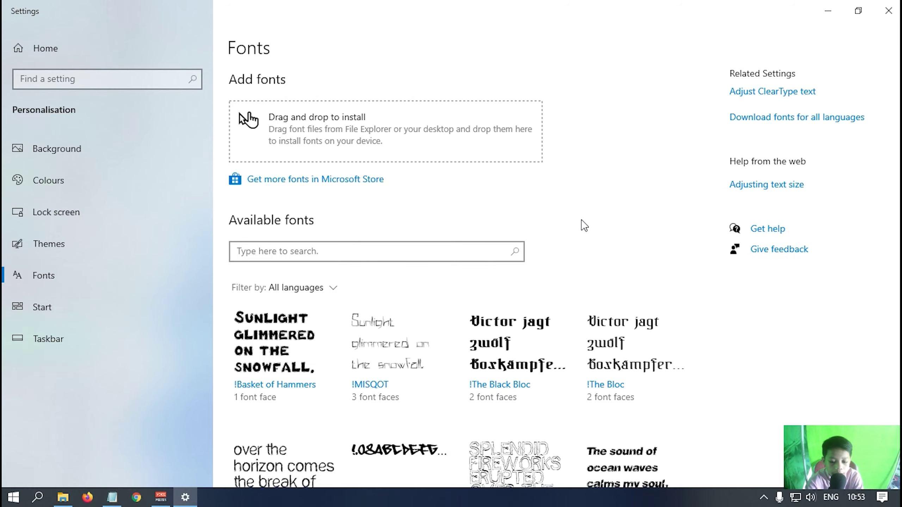
Browse the available fonts and open the details of the African font to check its full name
scroll(475, 141, down, 5)
scroll(534, 217, up, 5)
scroll(634, 151, down, 5)
scroll(635, 169, down, 2)
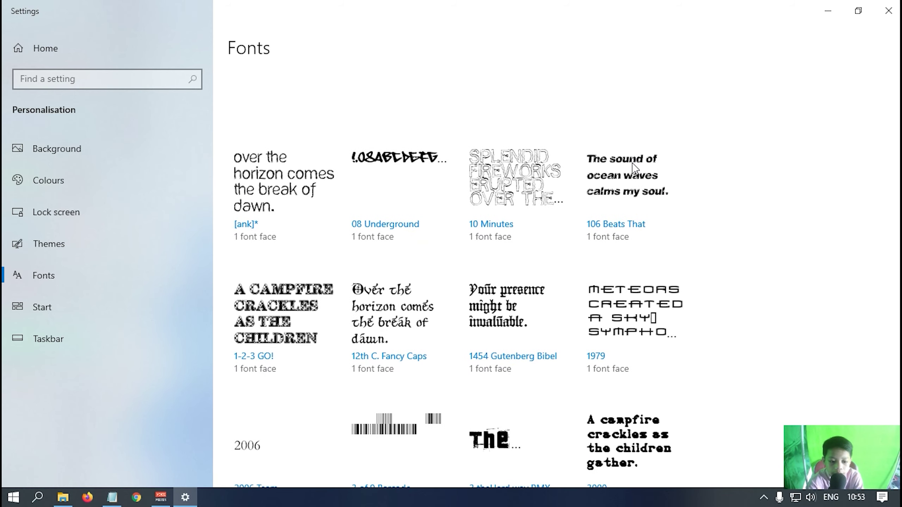
scroll(710, 213, down, 2)
scroll(666, 228, down, 2)
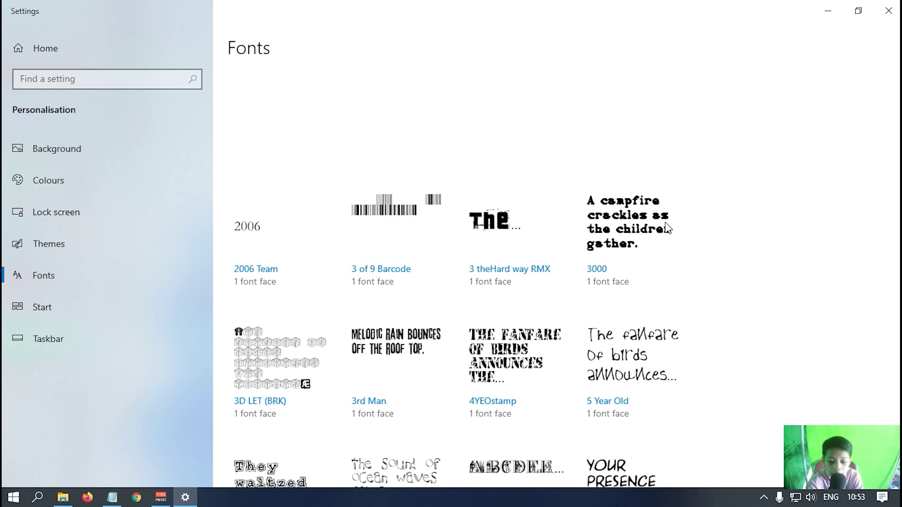
scroll(668, 228, down, 4)
scroll(668, 228, down, 5)
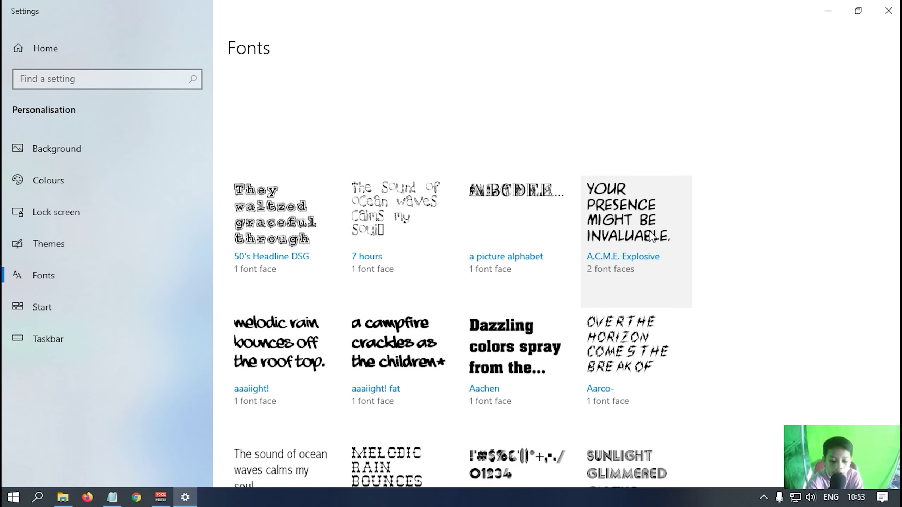
scroll(650, 235, down, 2)
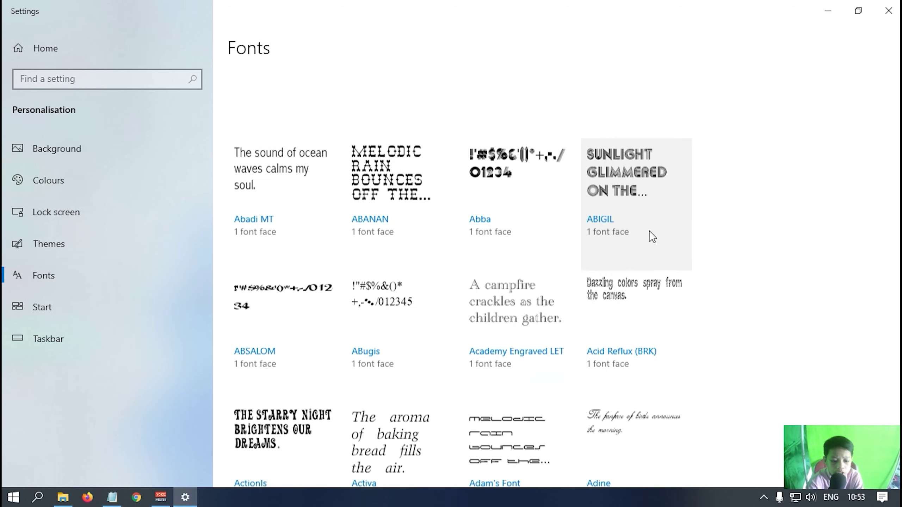
scroll(650, 235, down, 4)
scroll(652, 237, down, 5)
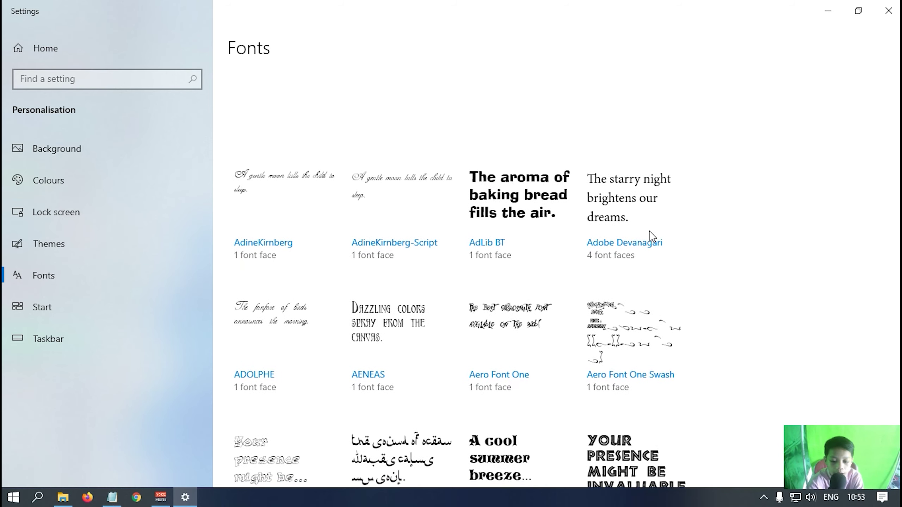
scroll(650, 231, down, 2)
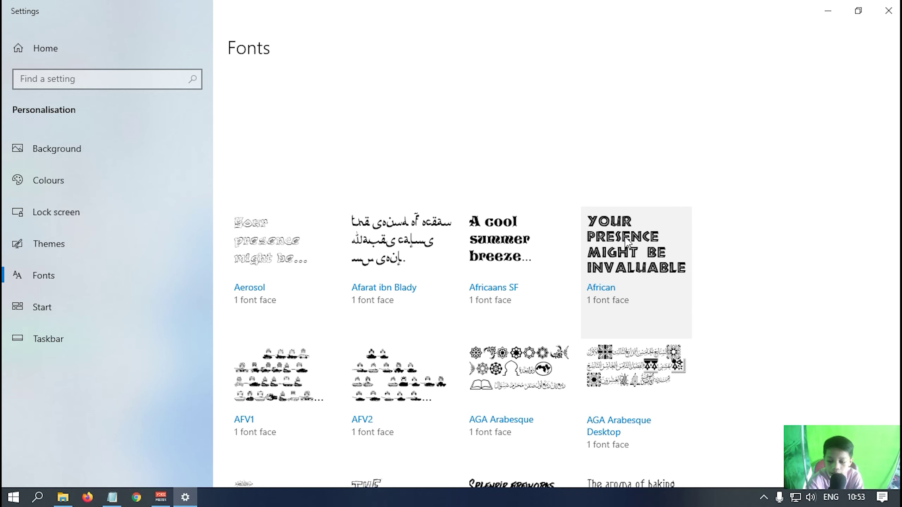
click(647, 235)
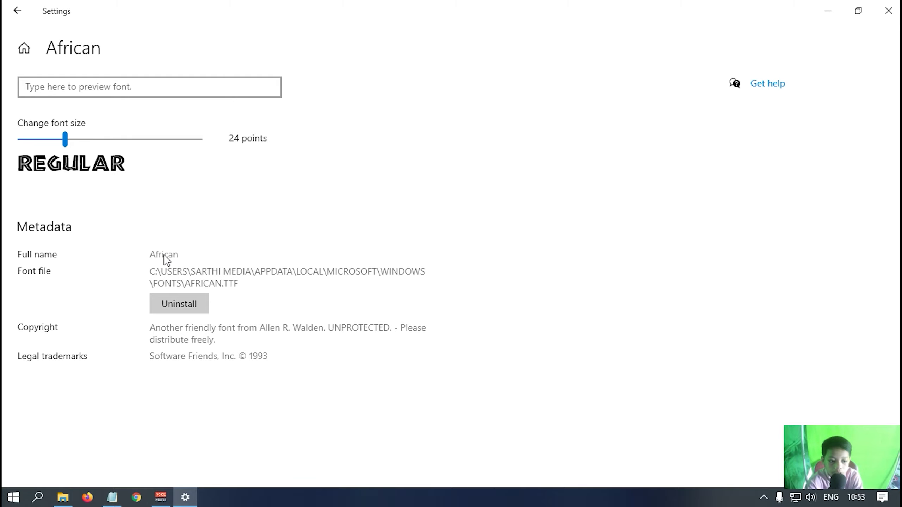
In the Font Untuk Diganti file, set the Segoe UI value under FontSubstitutes to African
click(111, 495)
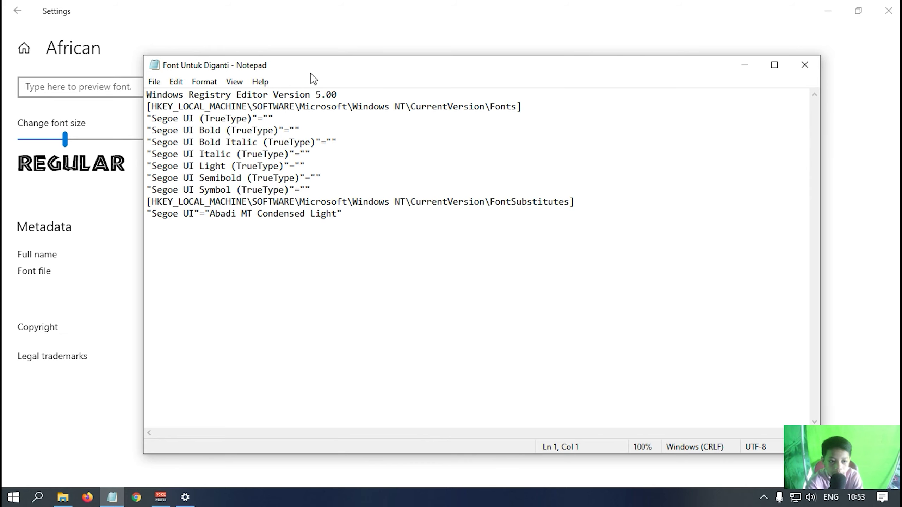
drag(289, 73, 499, 88)
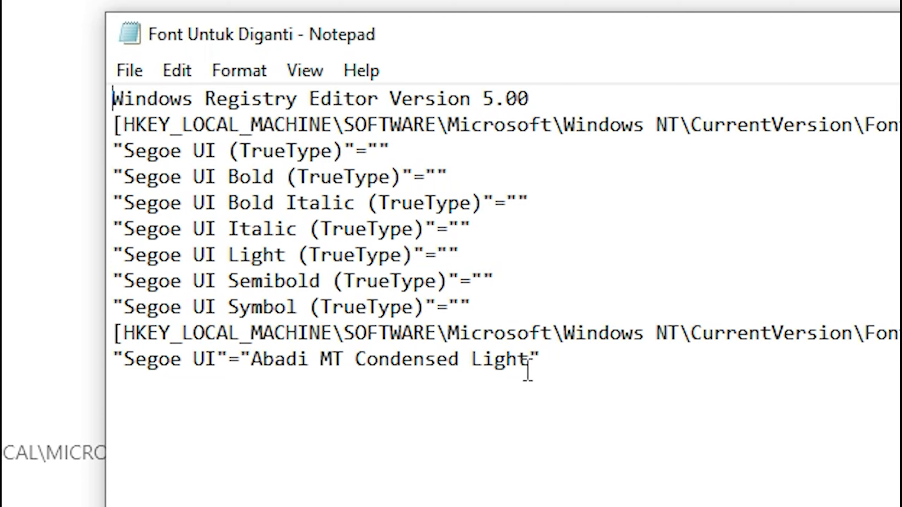
drag(529, 368, 253, 355)
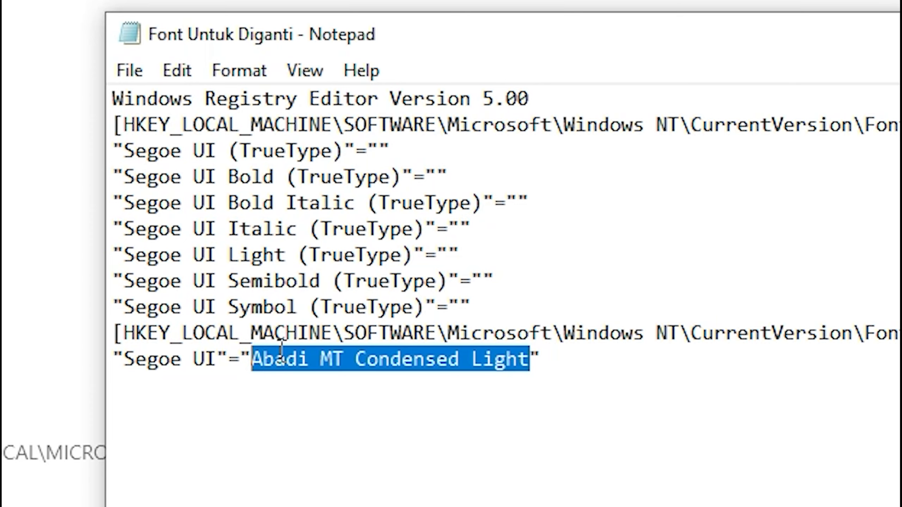
key(BackSpace)
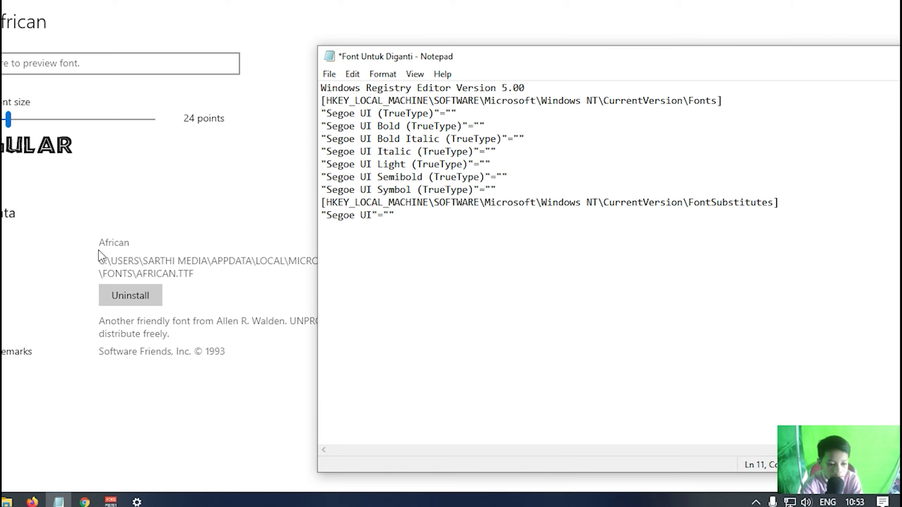
text(A)
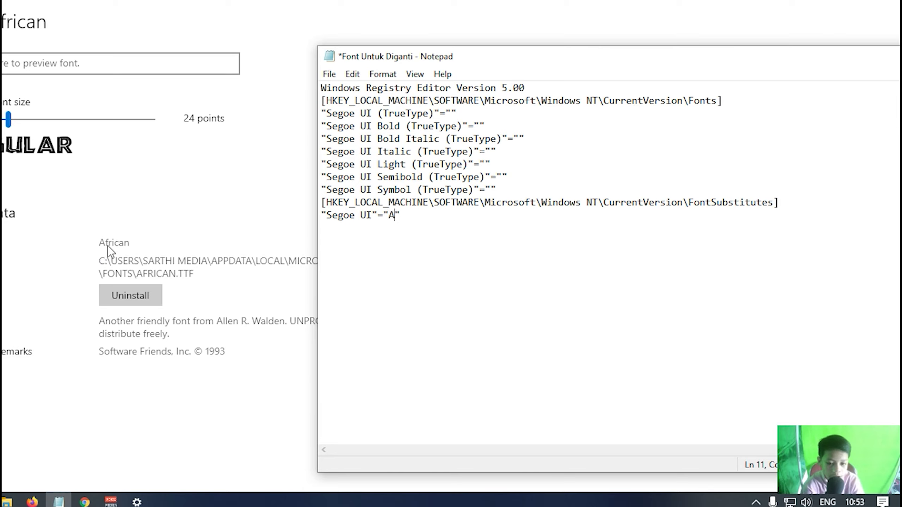
text(fr)
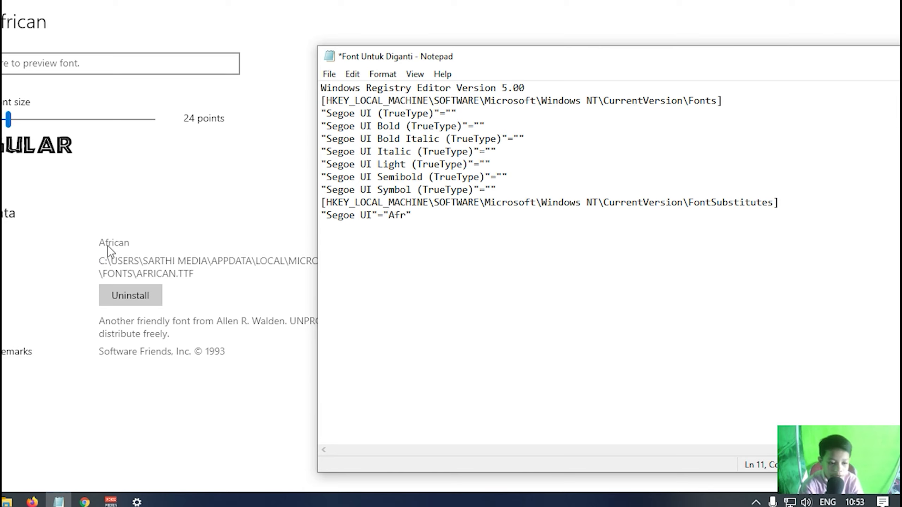
text(ic)
key(BackSpace)
key(BackSpace)
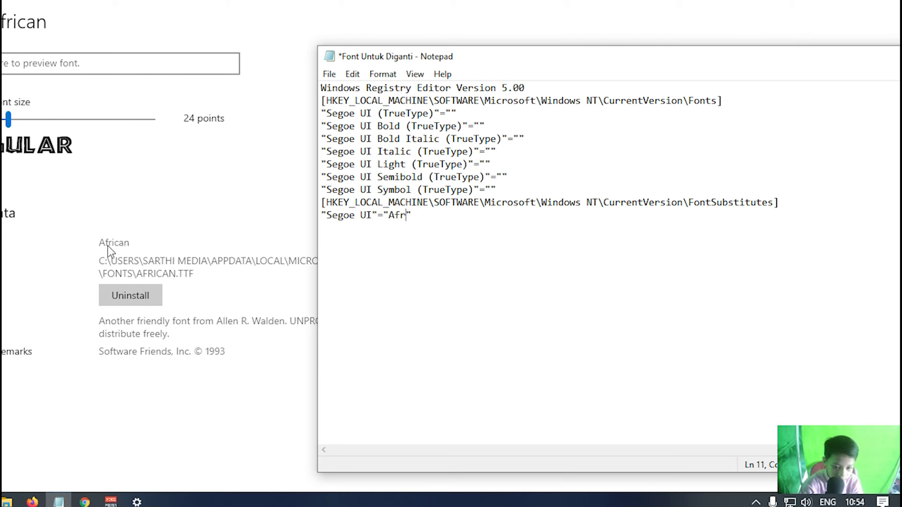
text(can)
key(BackSpace)
text(n)
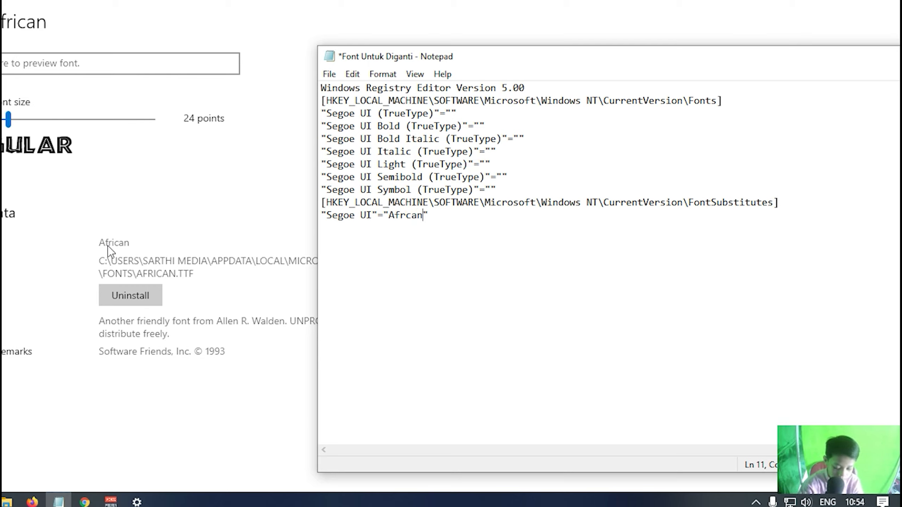
text(ic)
key(BackSpace)
key(BackSpace)
key(BackSpace)
key(BackSpace)
key(BackSpace)
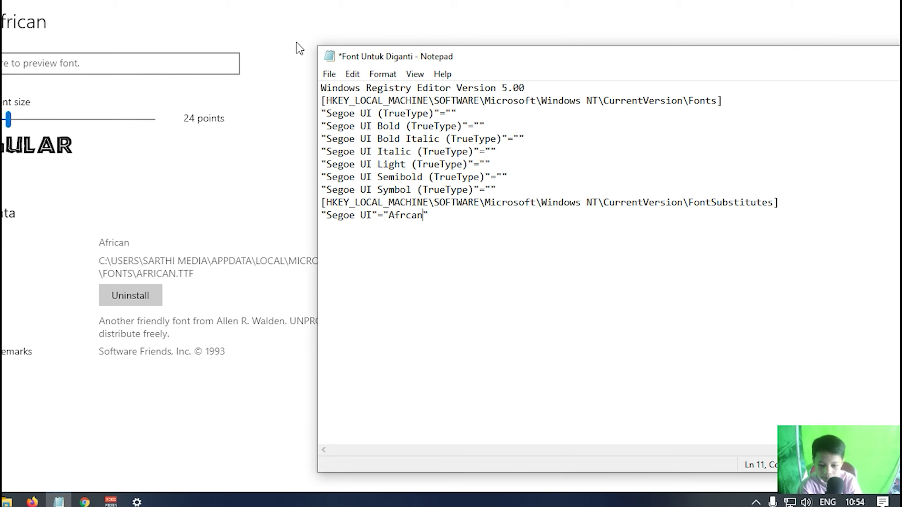
text(ican)
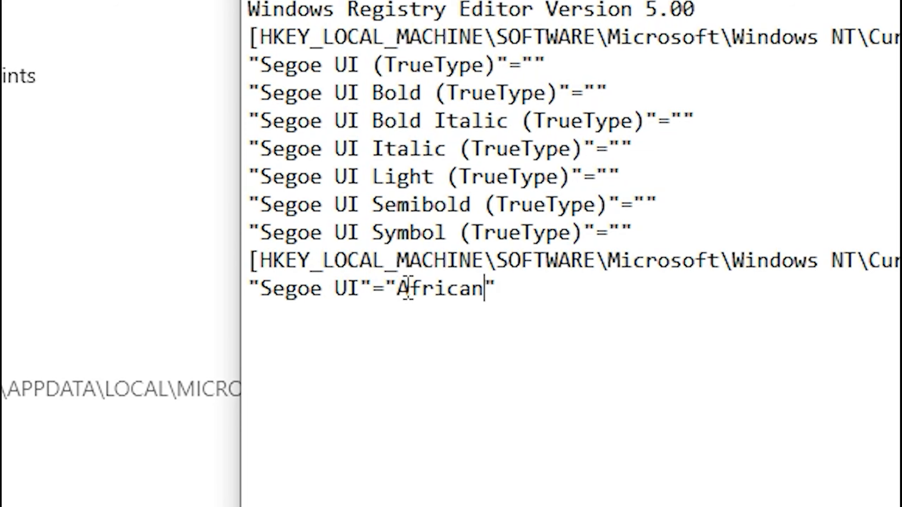
Save the edited text as Font Untuk Diganti.reg in the GANTI FONT folder and close the file
drag(403, 84, 224, 50)
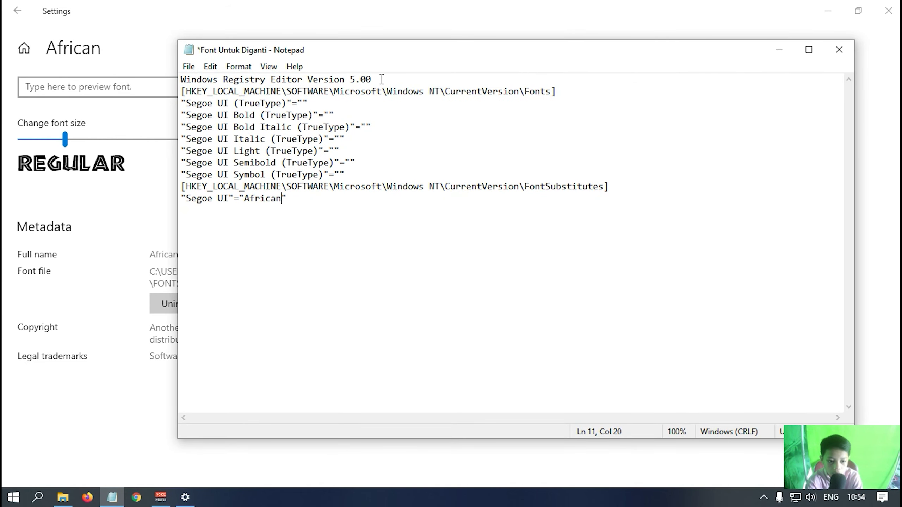
click(189, 69)
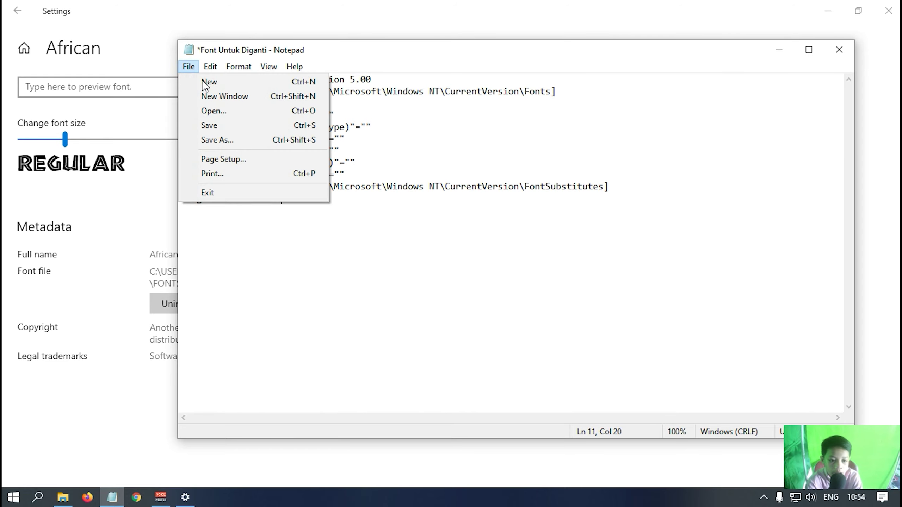
click(231, 138)
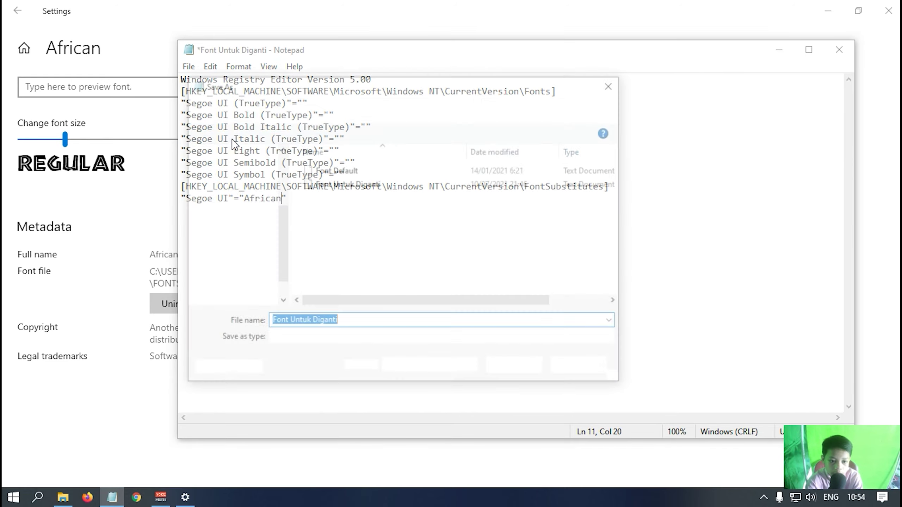
drag(332, 81, 476, 72)
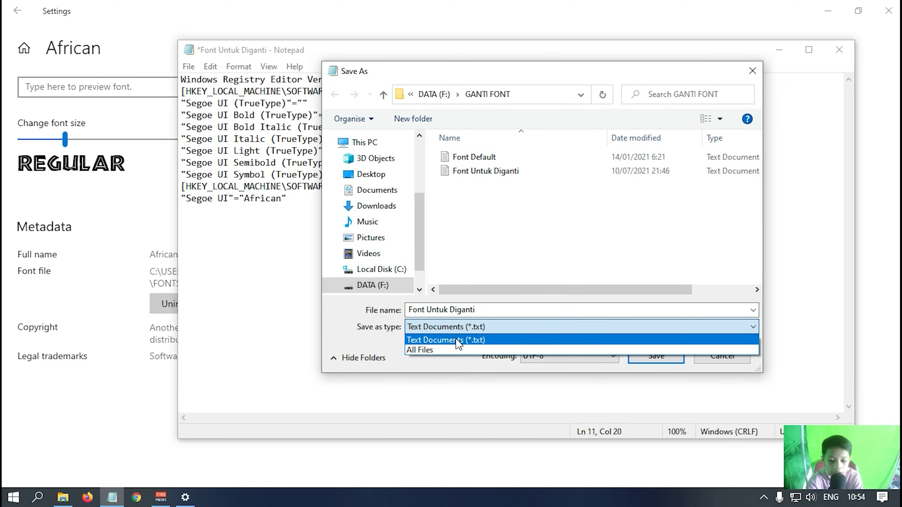
click(462, 340)
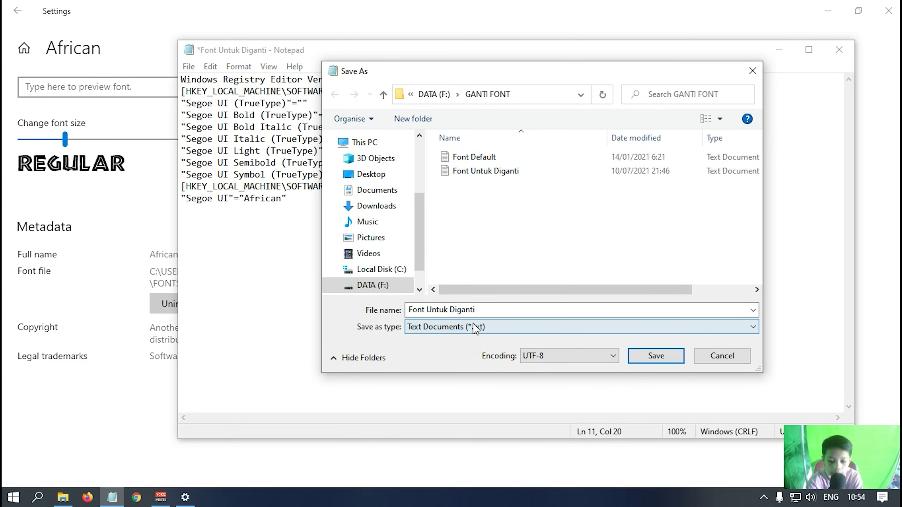
click(485, 312)
double_click(486, 313)
click(480, 307)
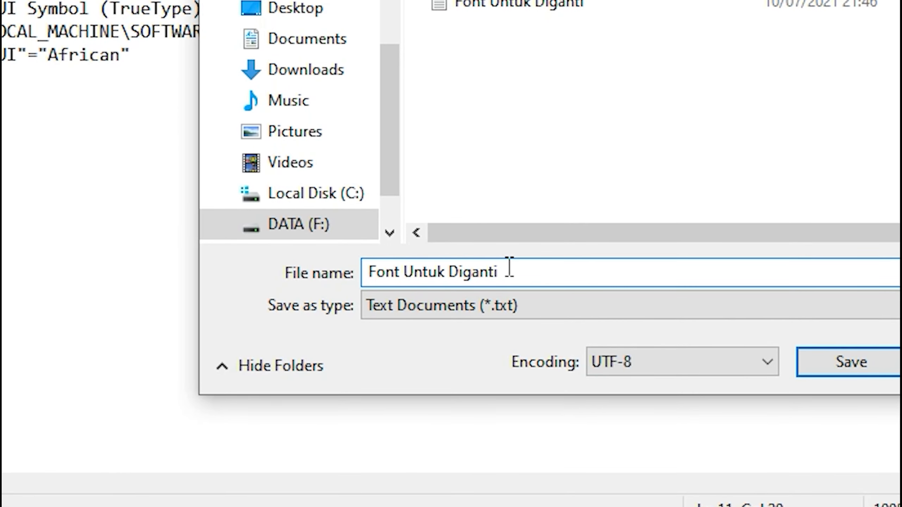
text(.)
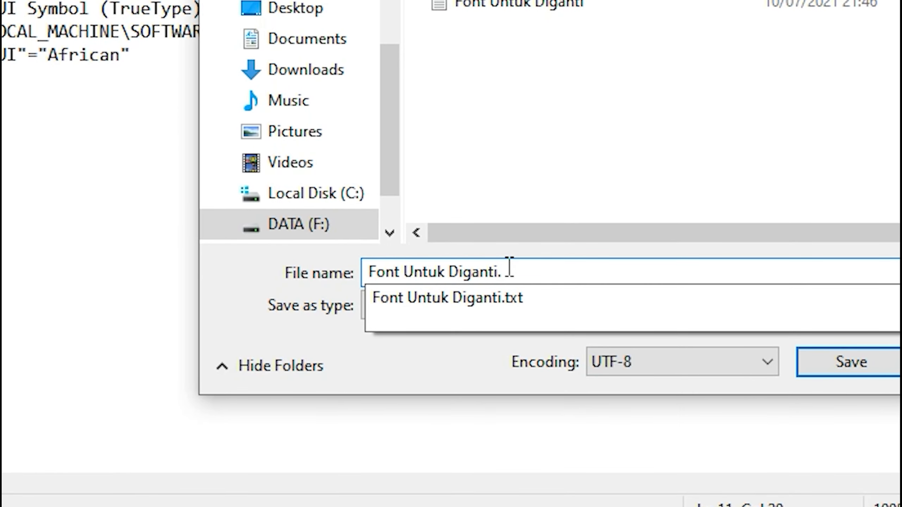
text(reg)
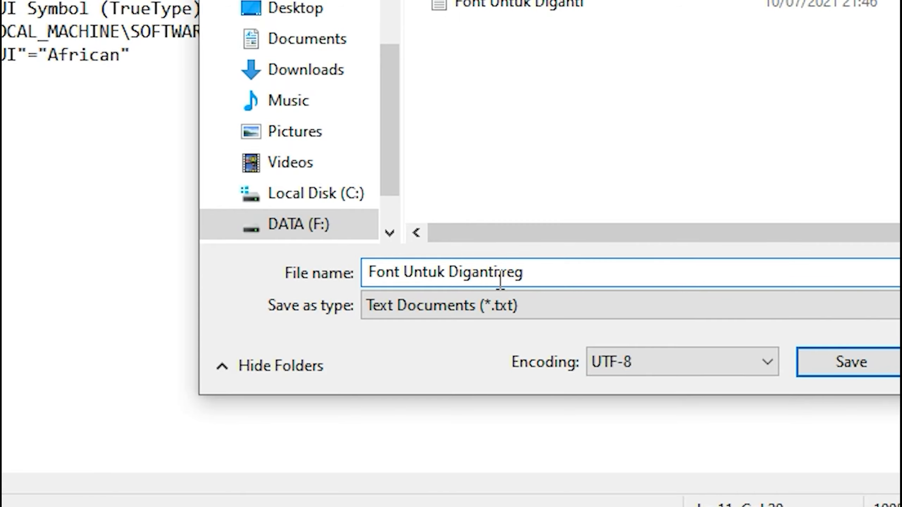
click(842, 373)
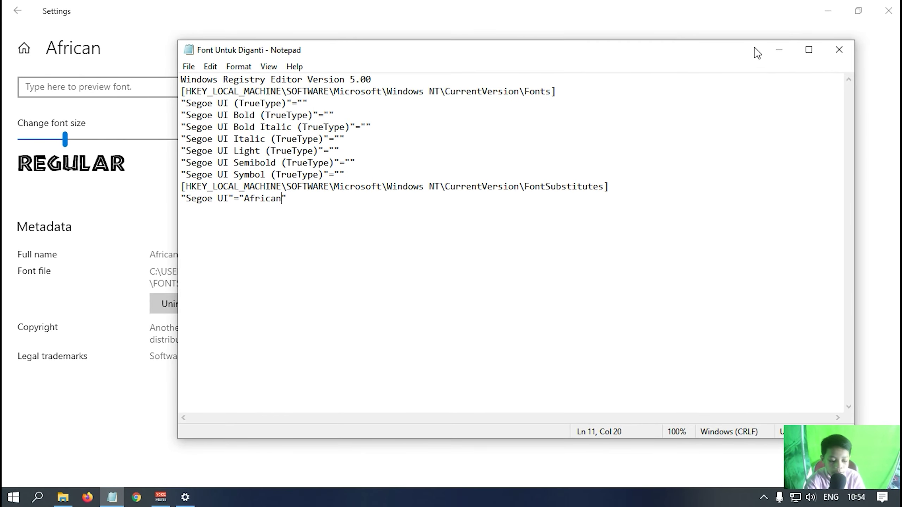
click(844, 45)
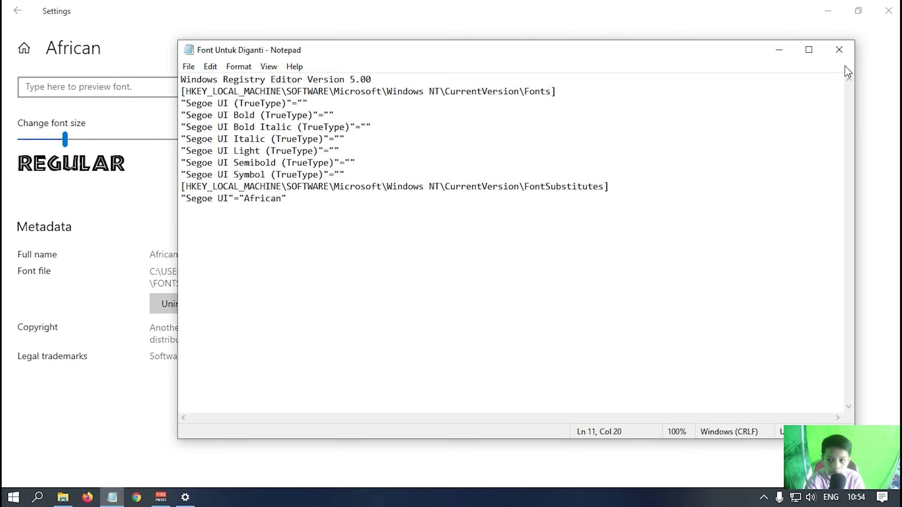
Close the edited text file and the Settings window, then return to the GANTI FONT folder and refresh it
click(845, 50)
click(889, 11)
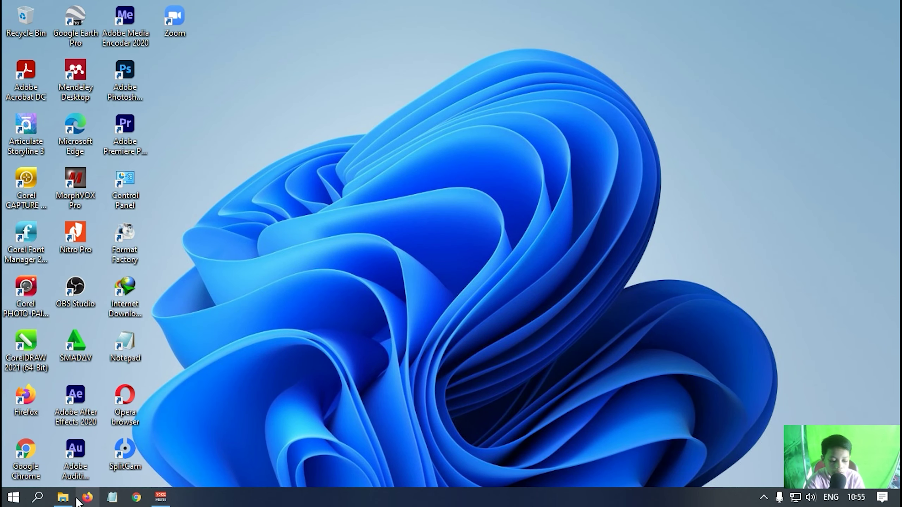
click(71, 498)
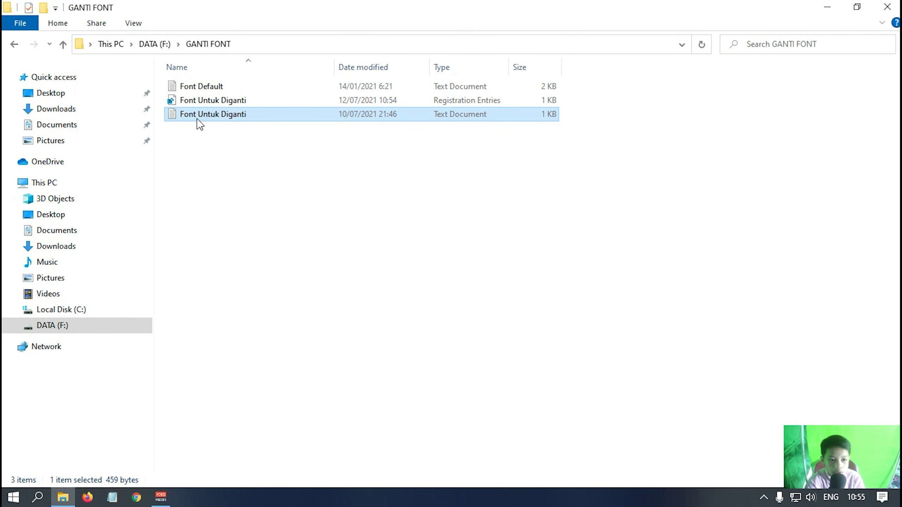
right_click(350, 123)
click(386, 177)
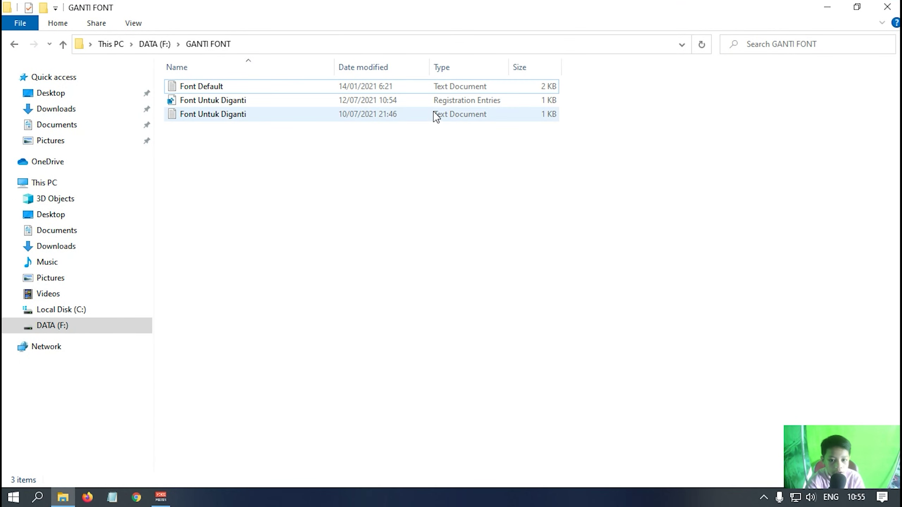
Examine the original Font Untuk Diganti text document to tell it apart from the registry file, and close it
click(199, 101)
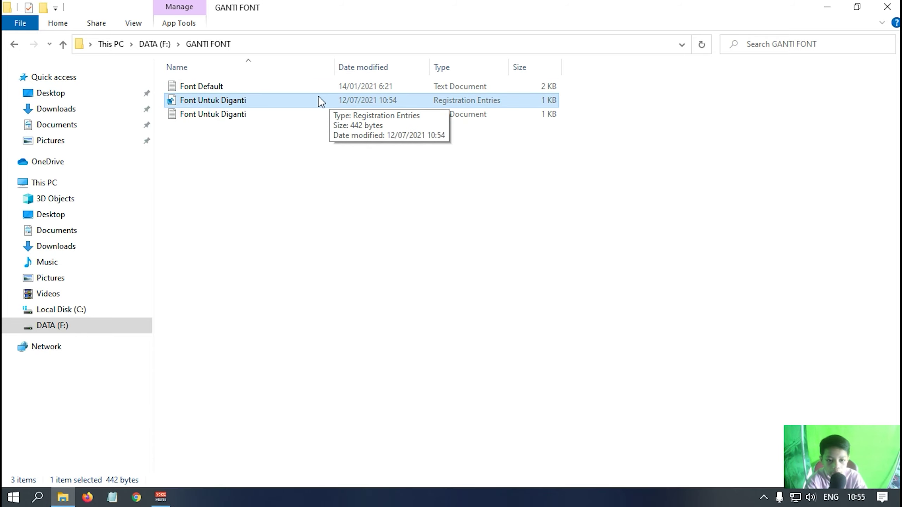
double_click(224, 114)
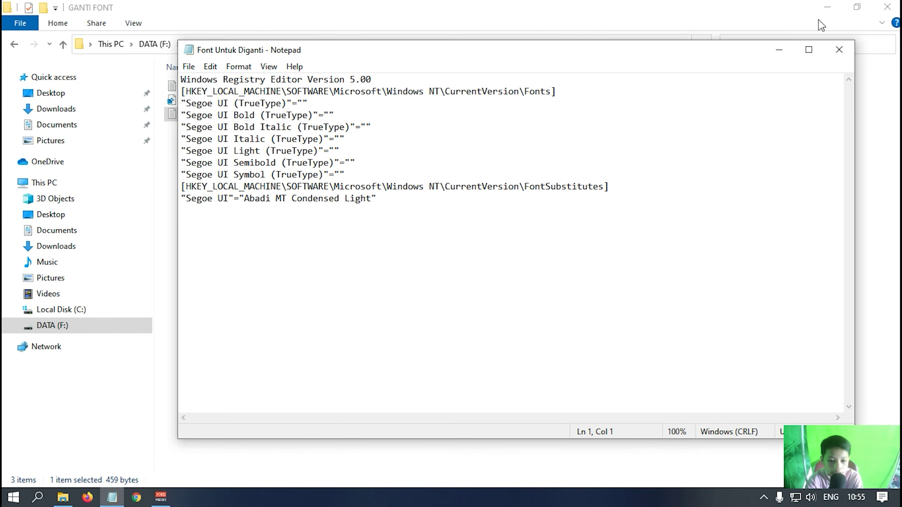
click(839, 53)
click(448, 104)
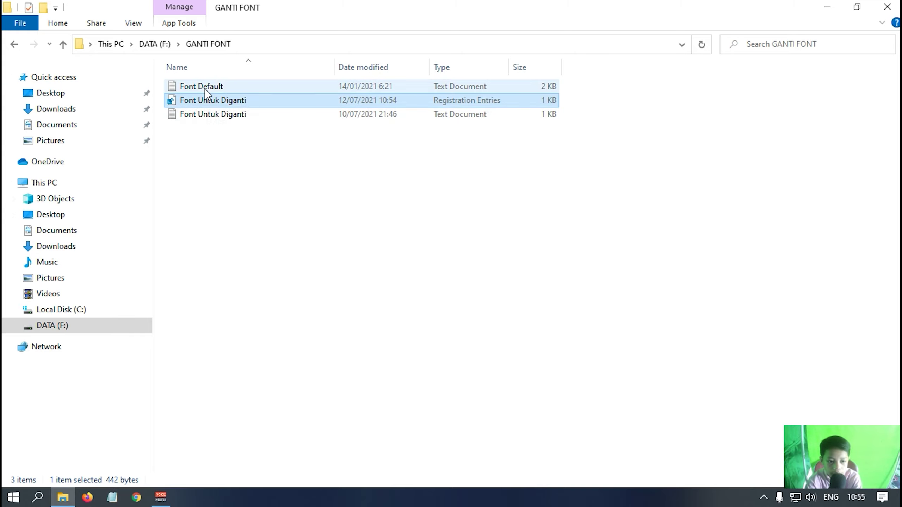
Merge the Font Untuk Diganti registration file into the Windows registry
double_click(231, 100)
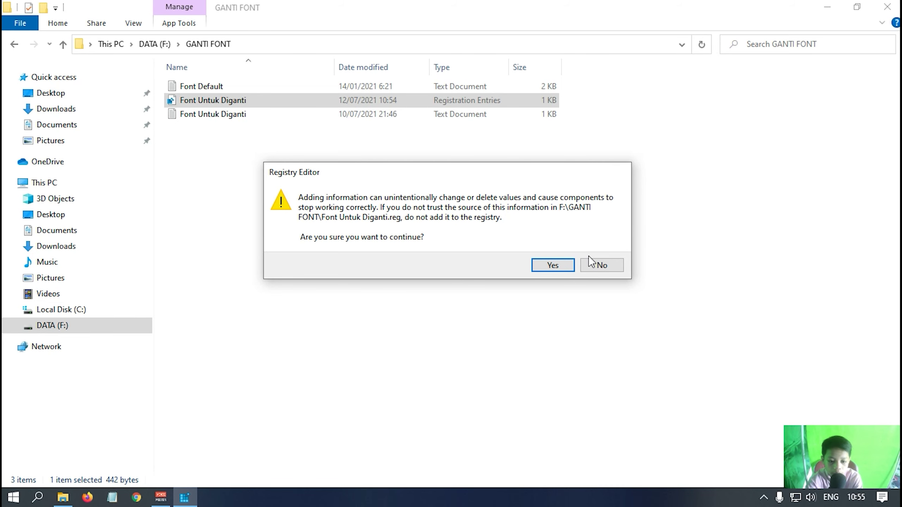
click(558, 267)
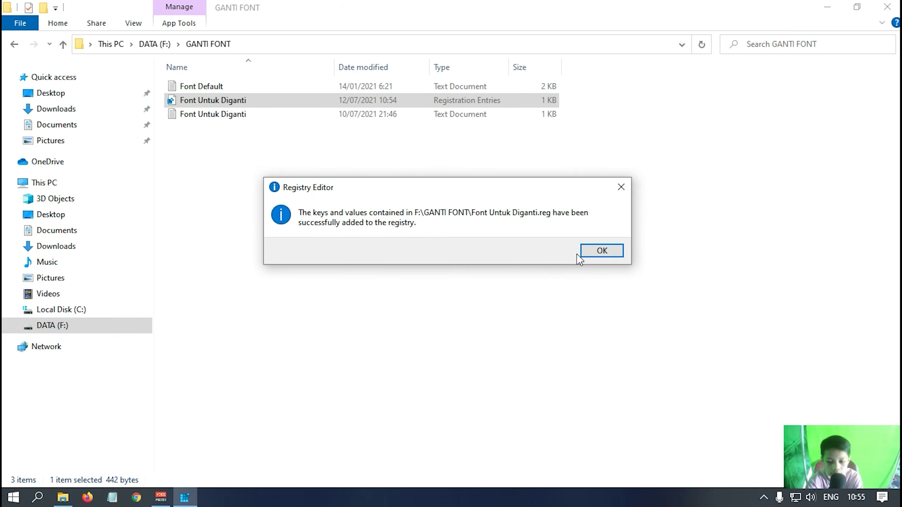
click(602, 251)
click(682, 235)
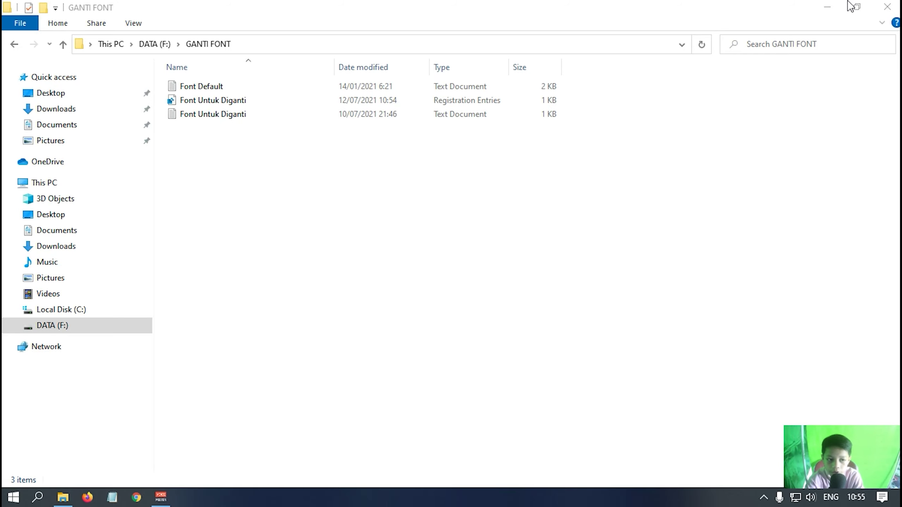
Close the GANTI FONT folder window and restart the computer
key(alt+F4)
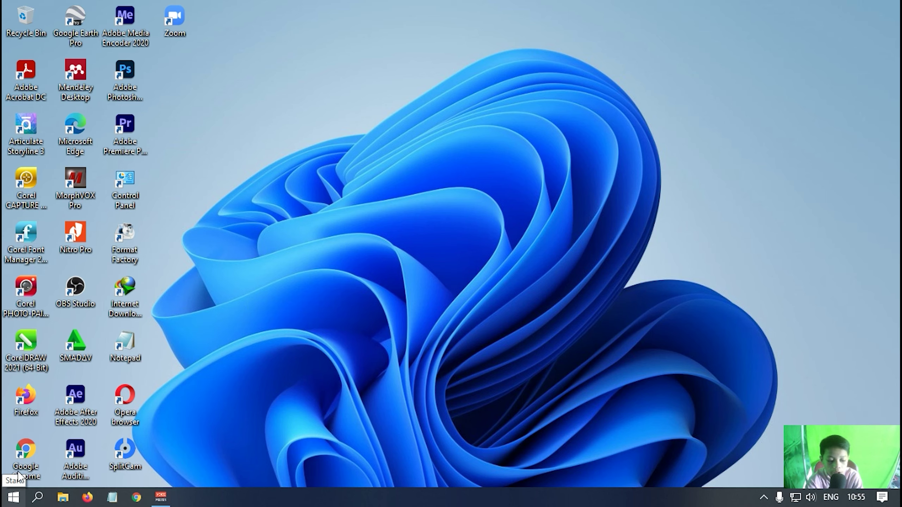
click(7, 502)
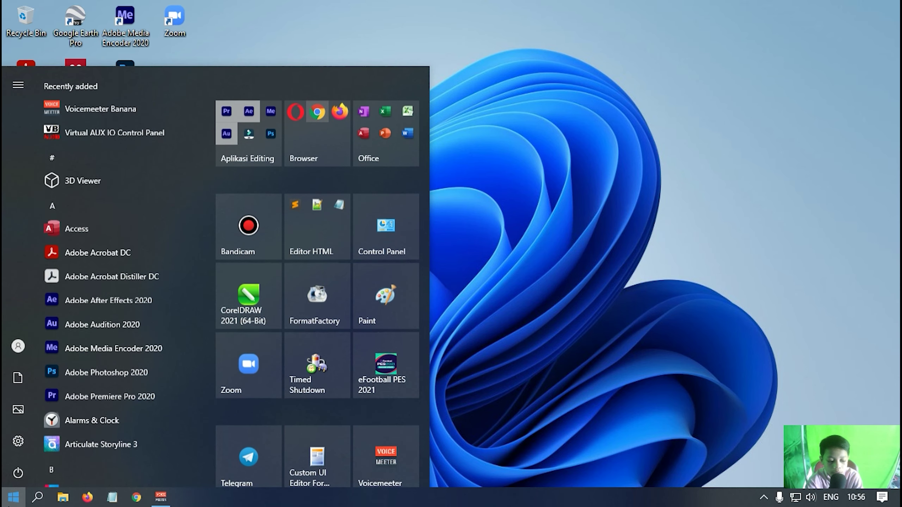
click(19, 472)
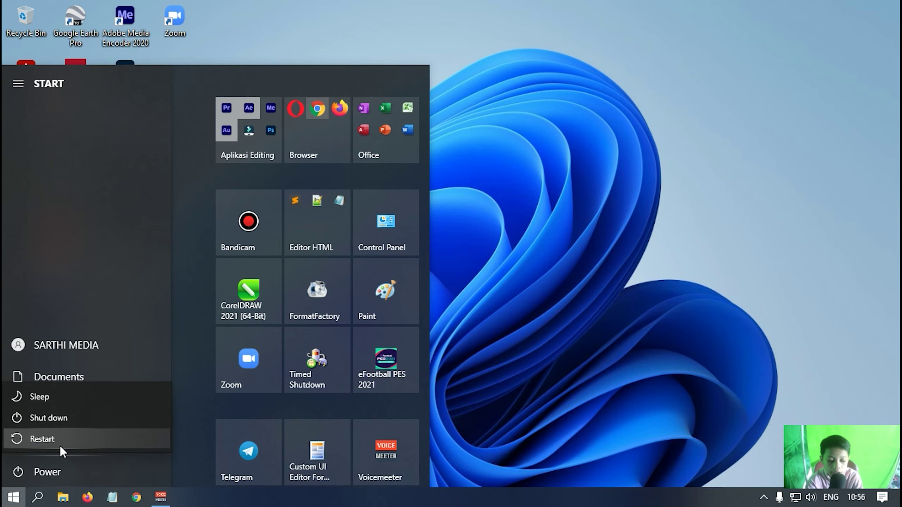
click(61, 440)
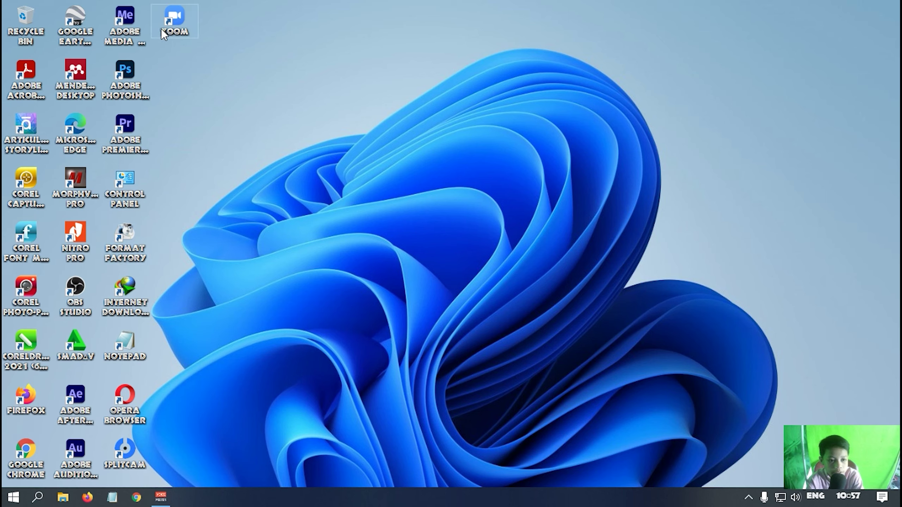
Examine the system font in File Explorer by browsing the DATA LENOVO 22-022021 folder on drive F:, and close the window
click(65, 502)
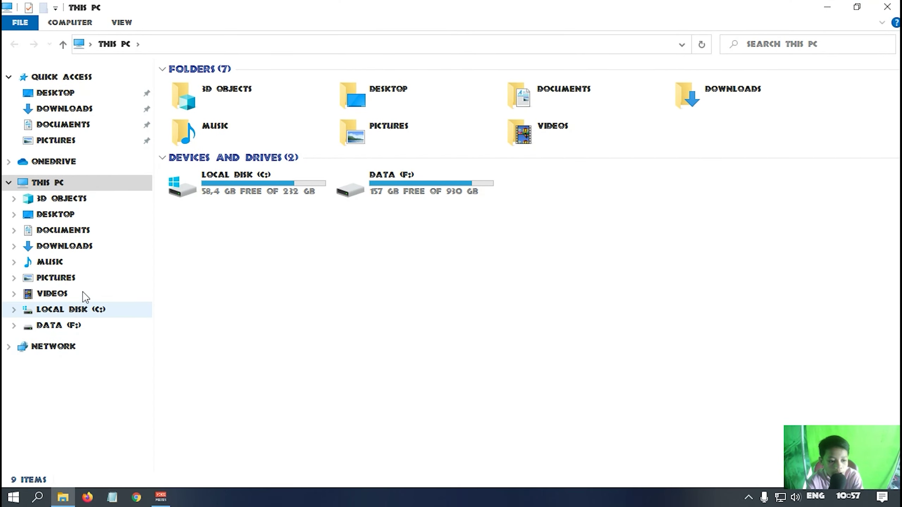
drag(665, 297, 243, 119)
click(73, 328)
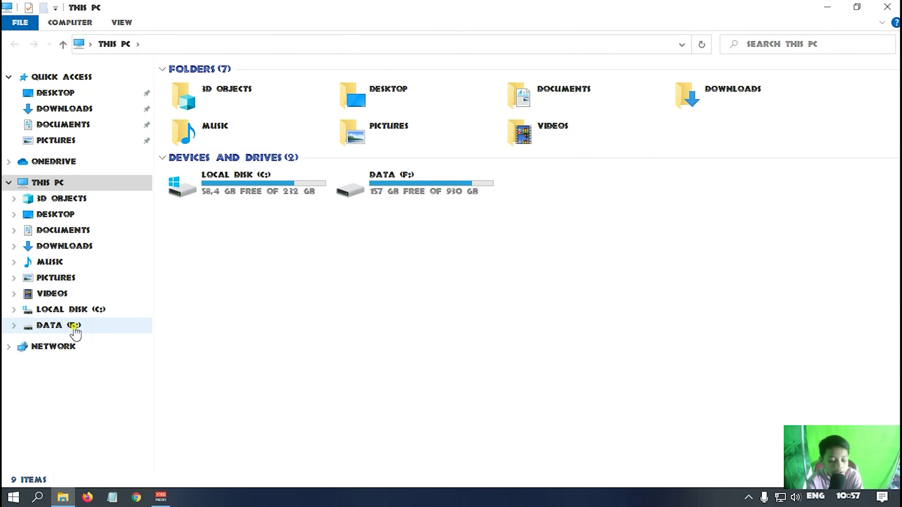
double_click(232, 237)
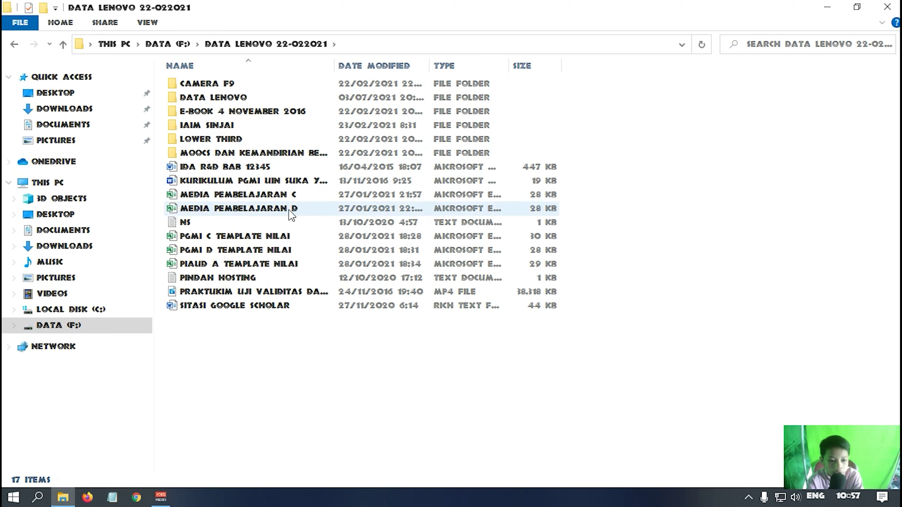
click(887, 6)
Open Chrome and Firefox in turn to examine the font in their interfaces, closing each browser after checking
click(137, 498)
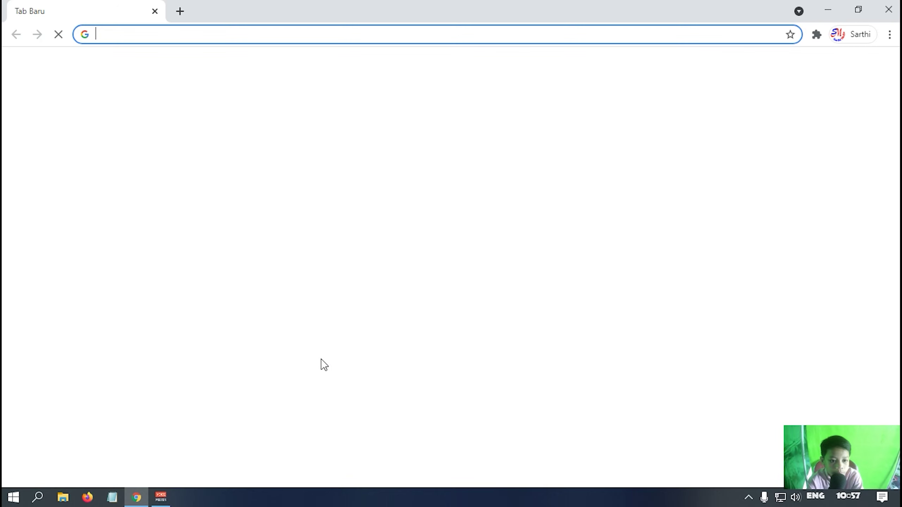
key(alt+F4)
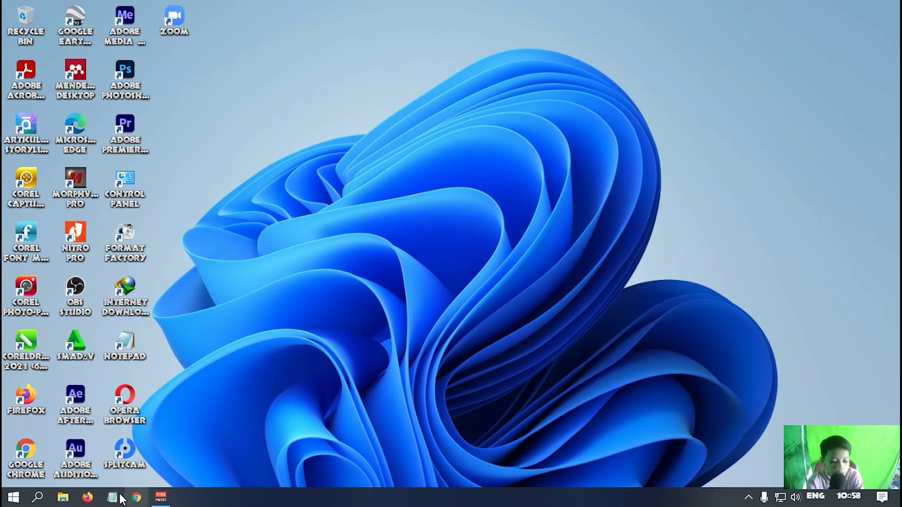
click(84, 497)
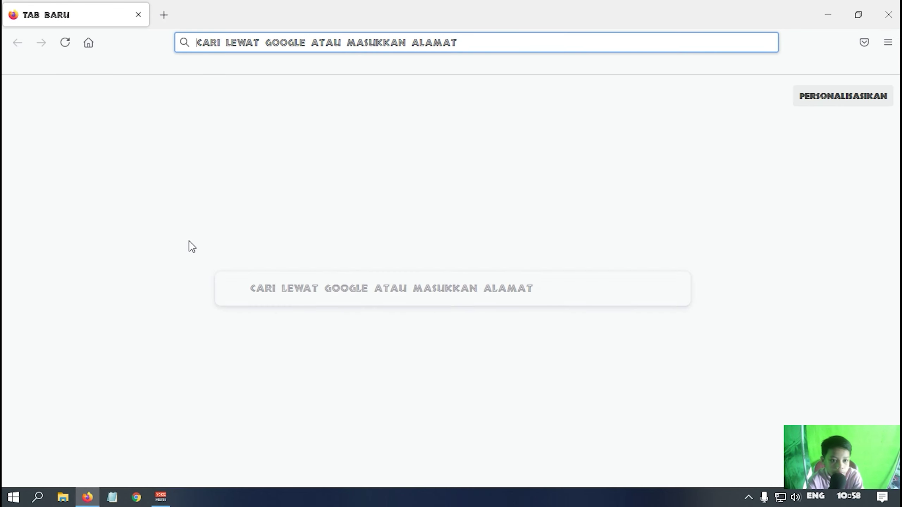
click(365, 38)
click(91, 194)
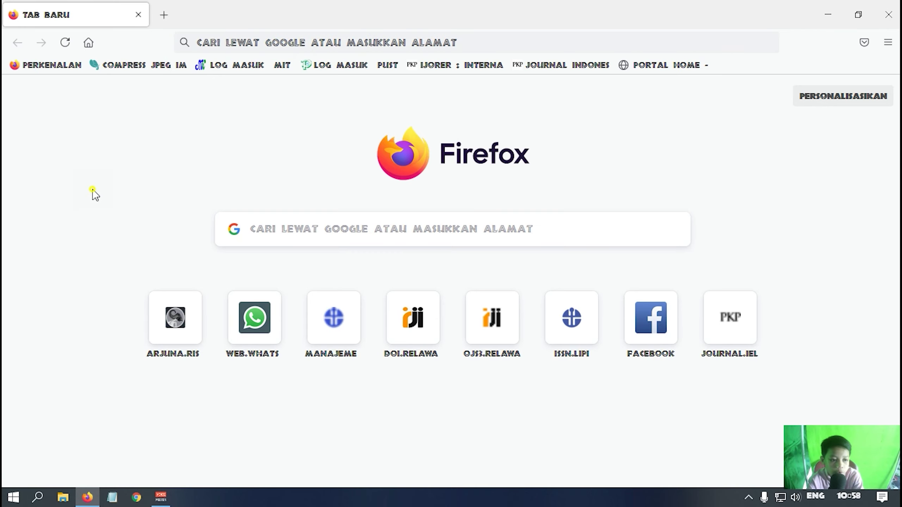
click(504, 51)
click(4, 180)
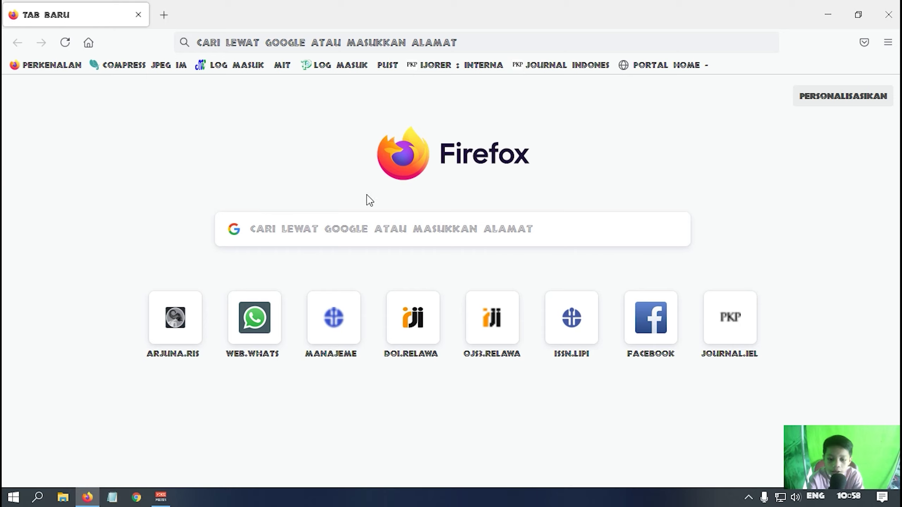
click(399, 226)
click(791, 198)
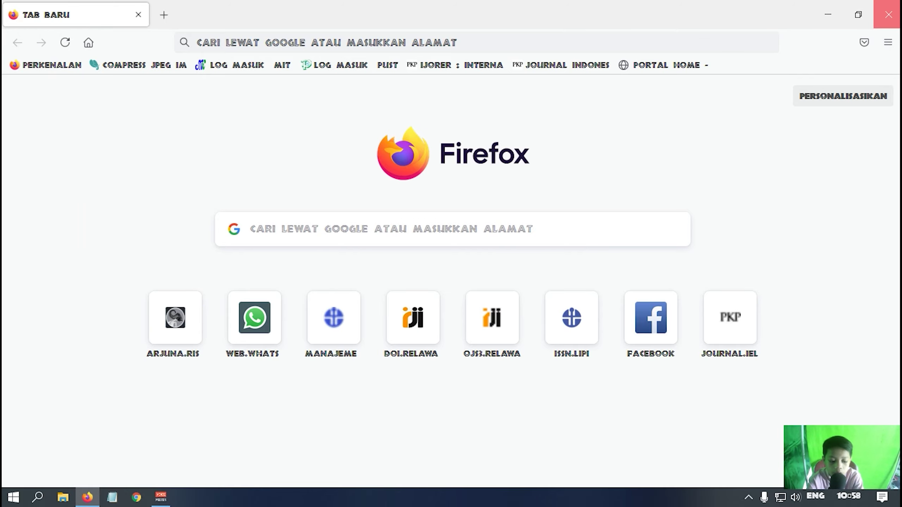
click(888, 14)
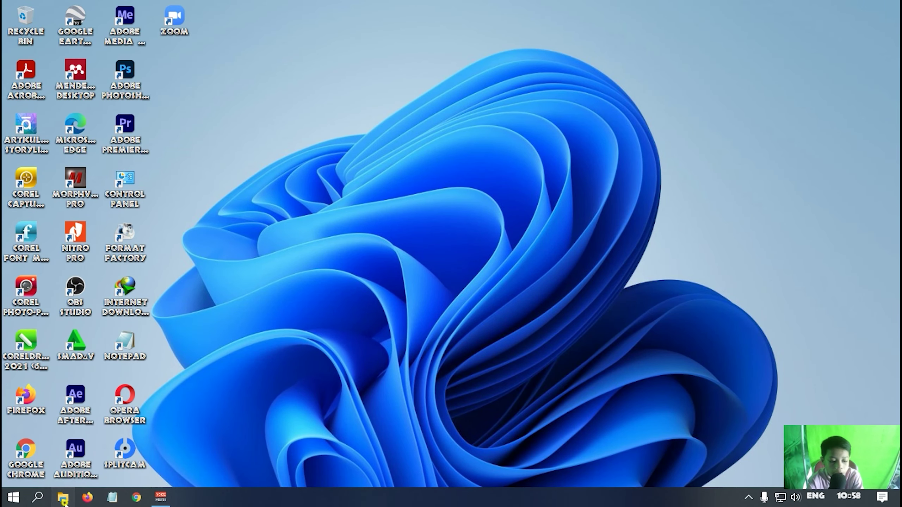
Open the Font Default text document from the GANTI FONT folder on drive F:
click(63, 499)
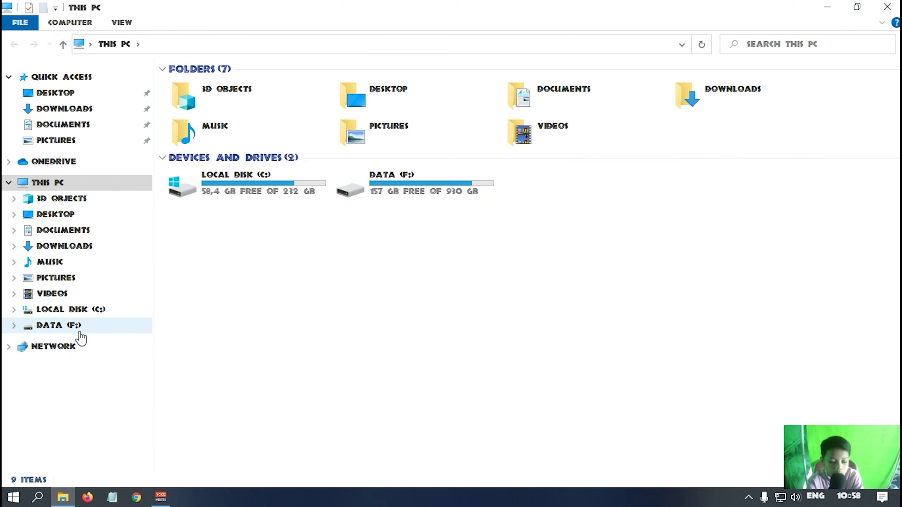
click(79, 331)
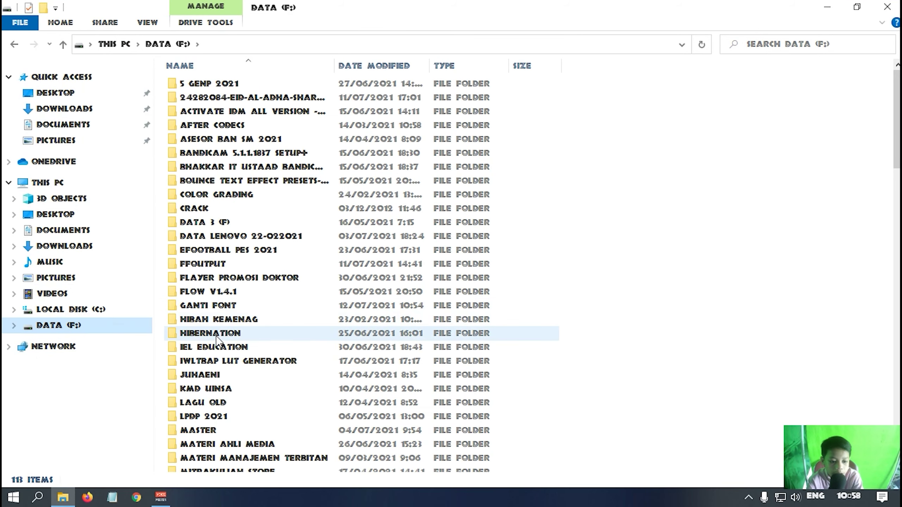
double_click(224, 308)
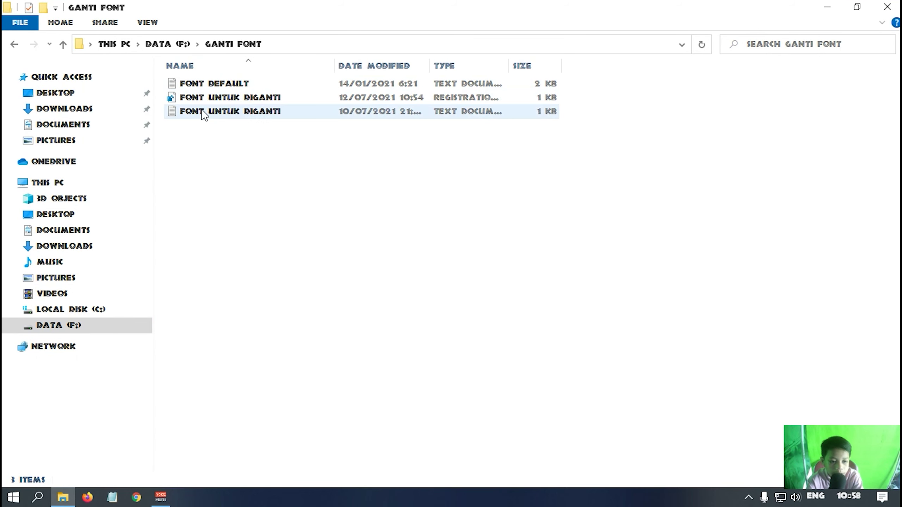
double_click(211, 85)
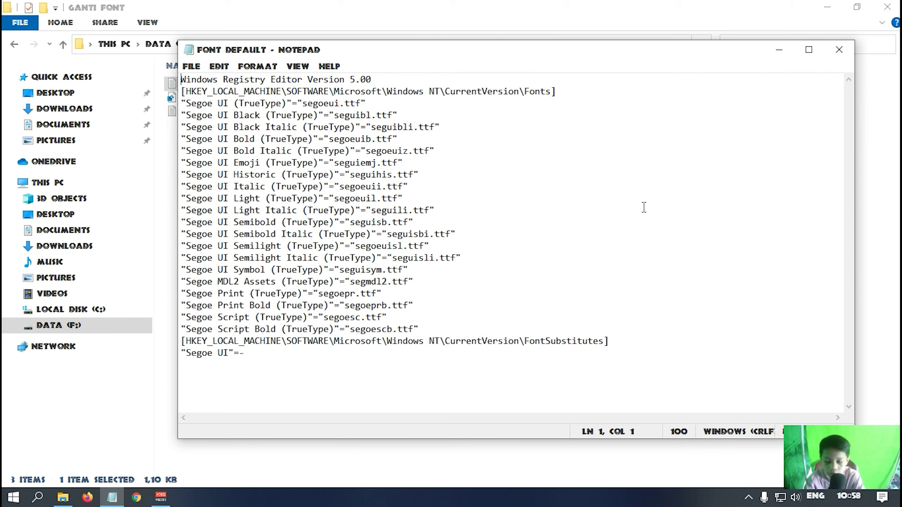
Save the default font text as Font Default.reg in the GANTI FONT folder and close the file
click(182, 68)
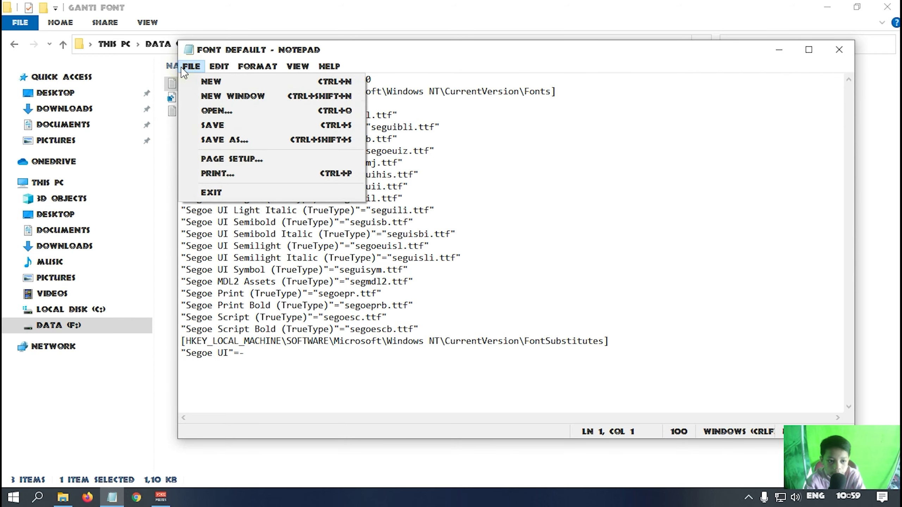
click(223, 142)
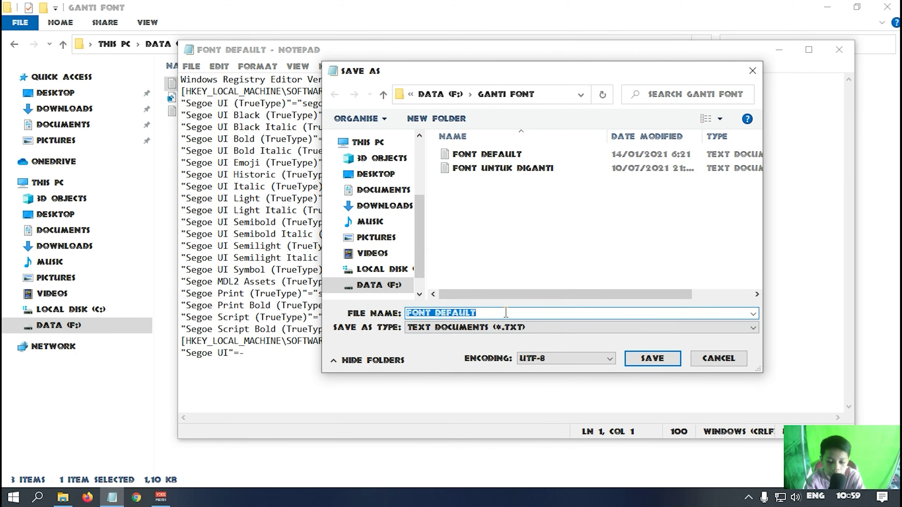
click(509, 313)
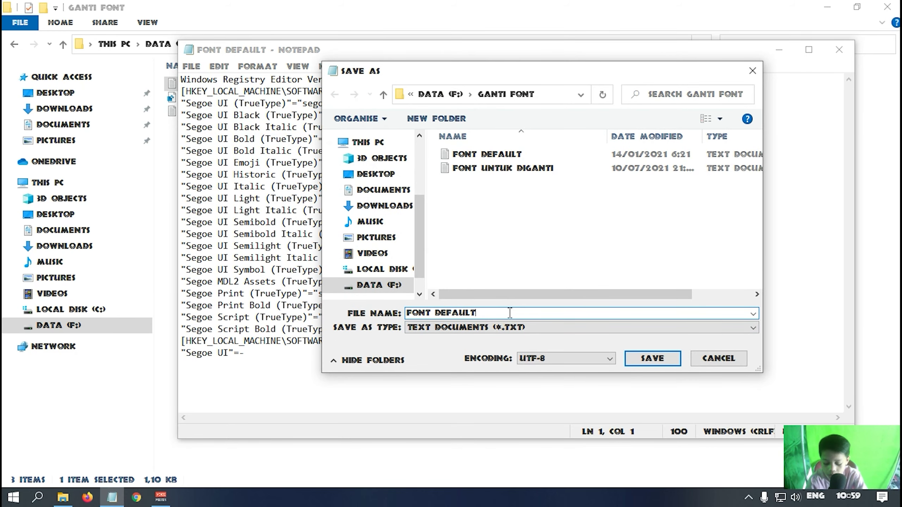
text(.REG)
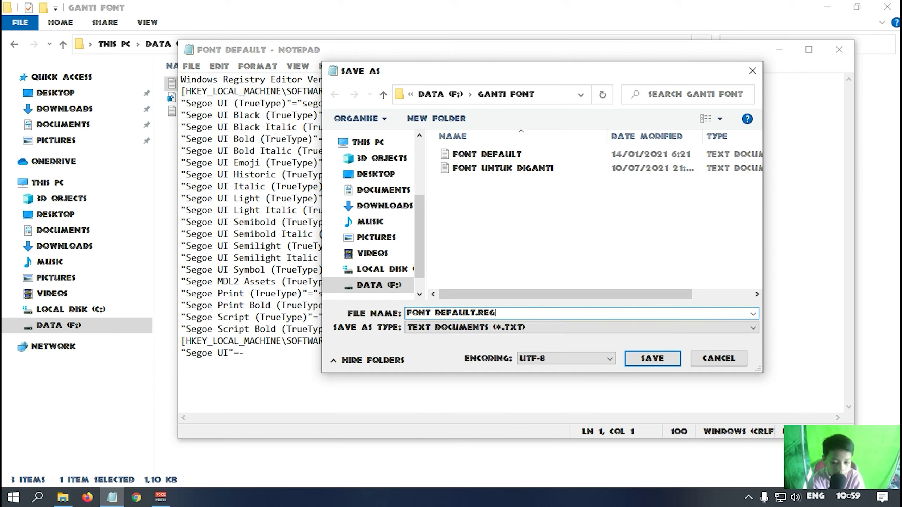
key(BackSpace)
text(R)
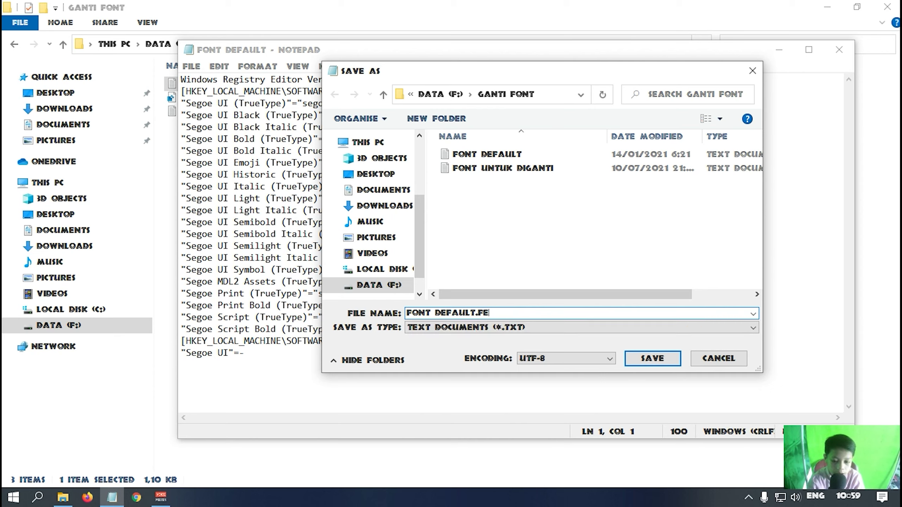
key(BackSpace)
text(REG)
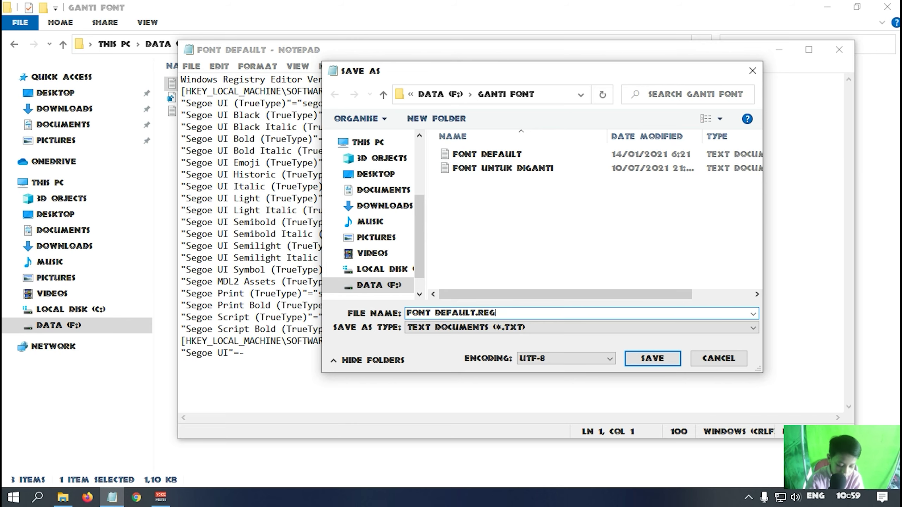
click(662, 357)
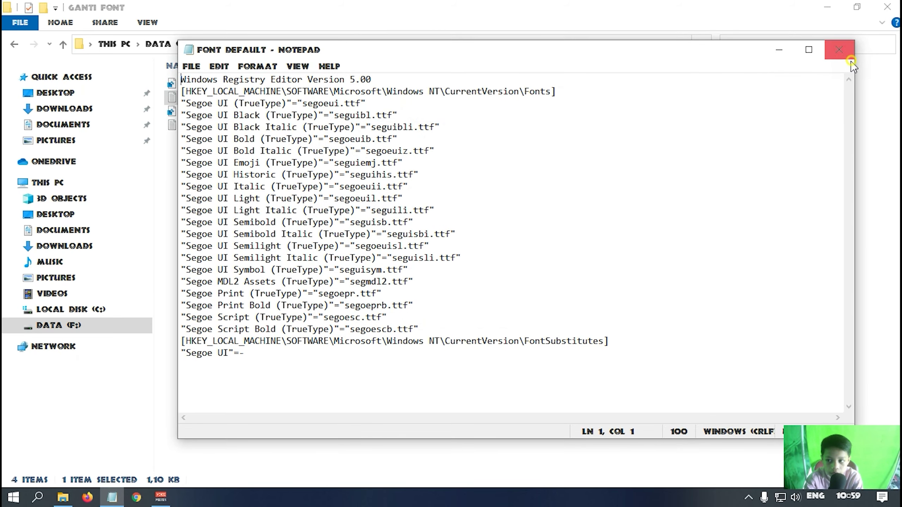
click(851, 52)
Refresh the GANTI FONT folder and review the contents of the Font Default text document, closing it after reading
right_click(292, 216)
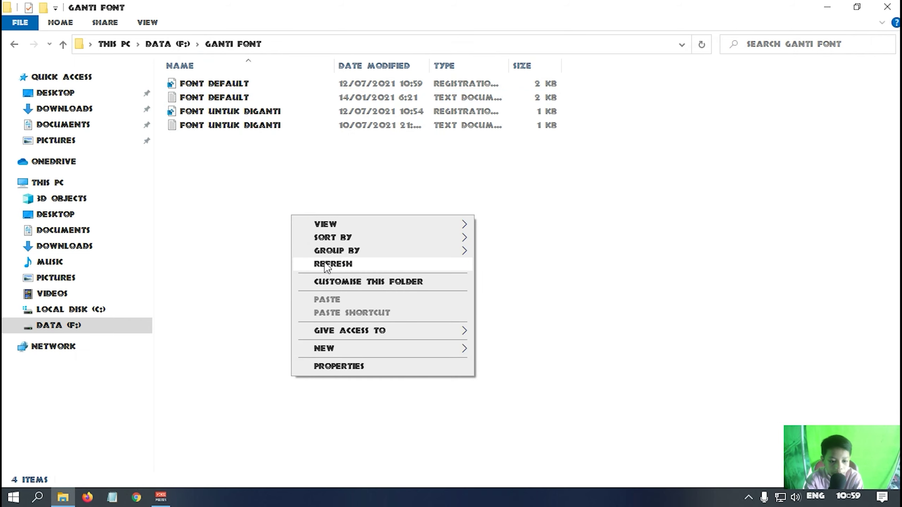
click(326, 267)
click(465, 84)
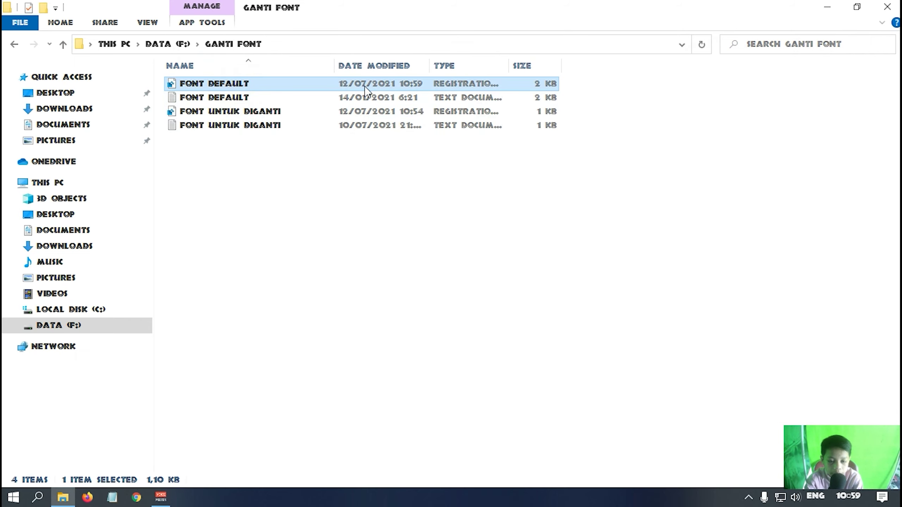
double_click(217, 97)
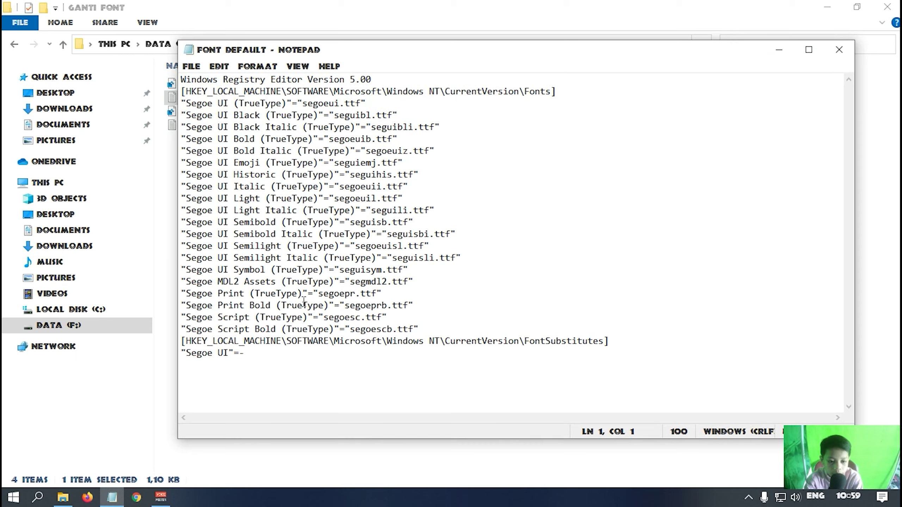
click(440, 320)
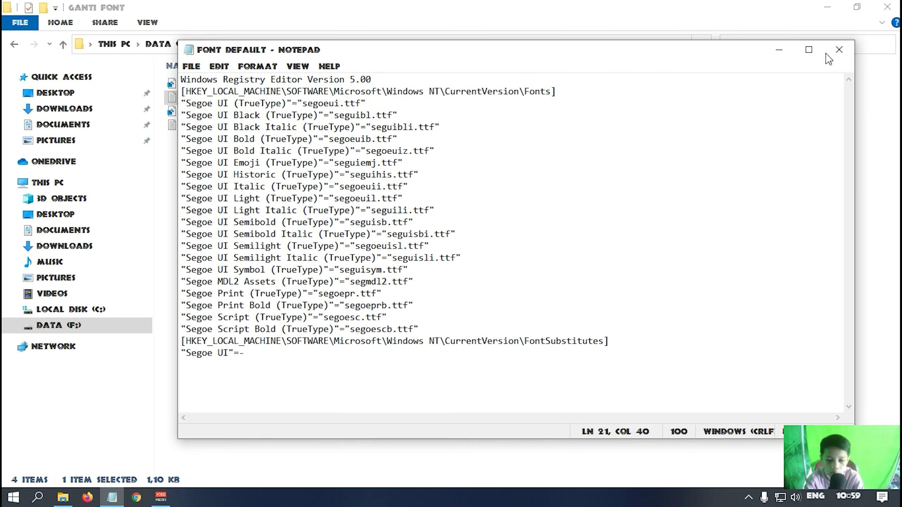
click(850, 50)
Merge the Font Default registration file into the Windows registry, accepting the warning and dismissing the completion message
click(354, 84)
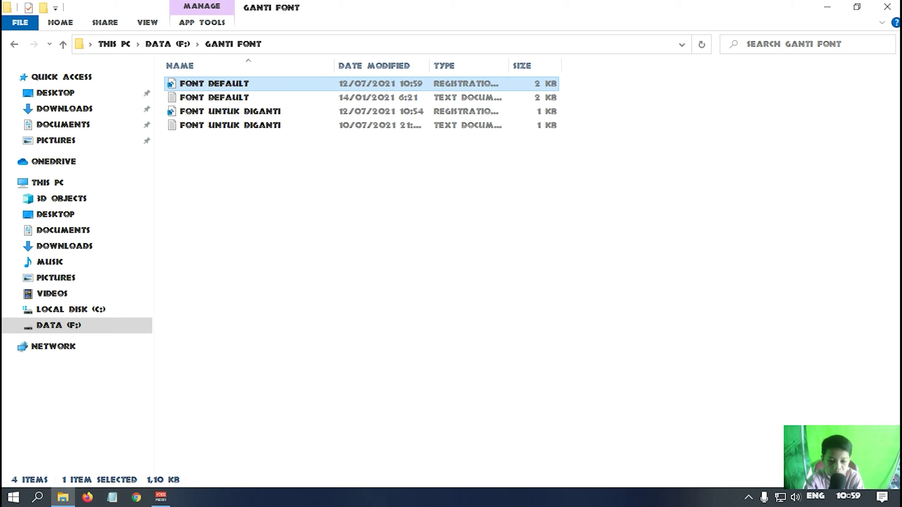
key(Return)
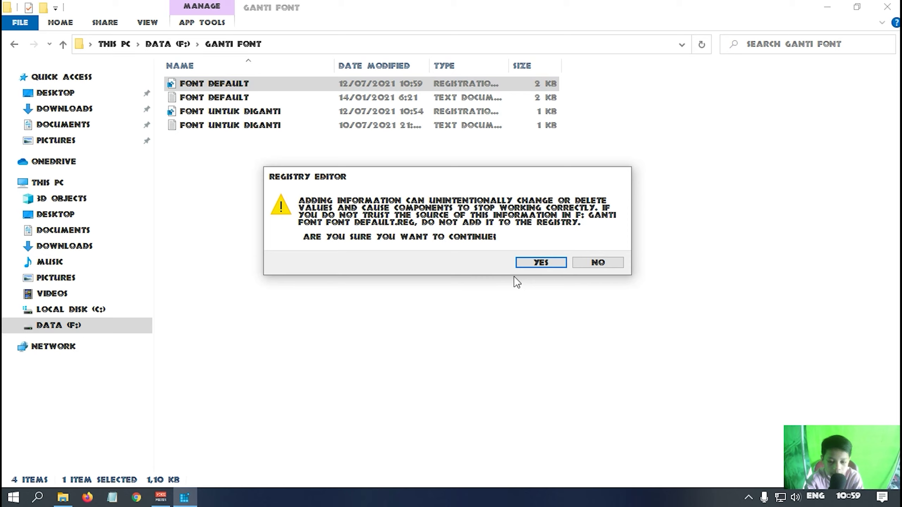
click(558, 264)
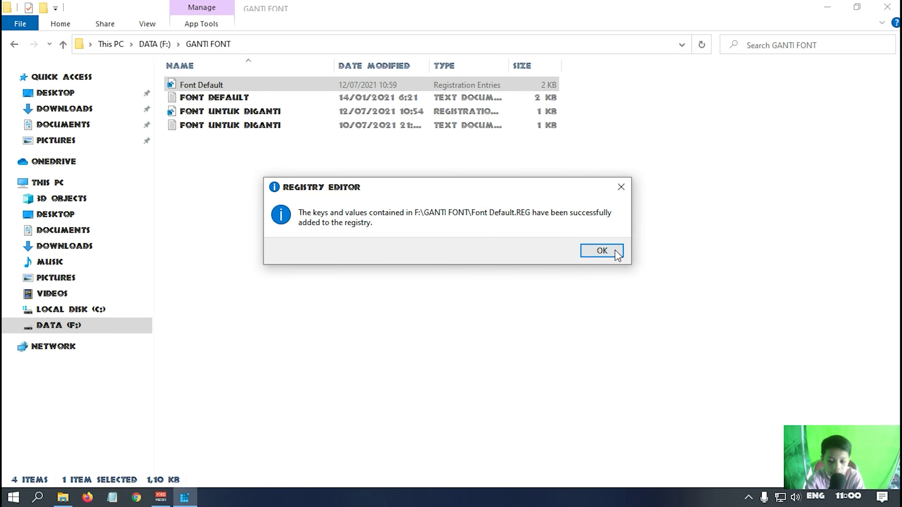
click(608, 249)
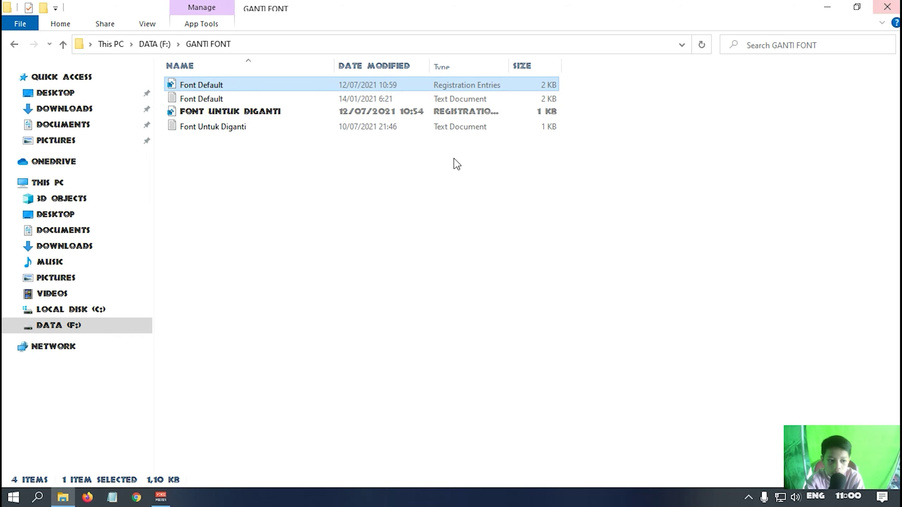
Refresh the GANTI FONT folder, close its window, and refresh the desktop to reload the displayed font
click(458, 127)
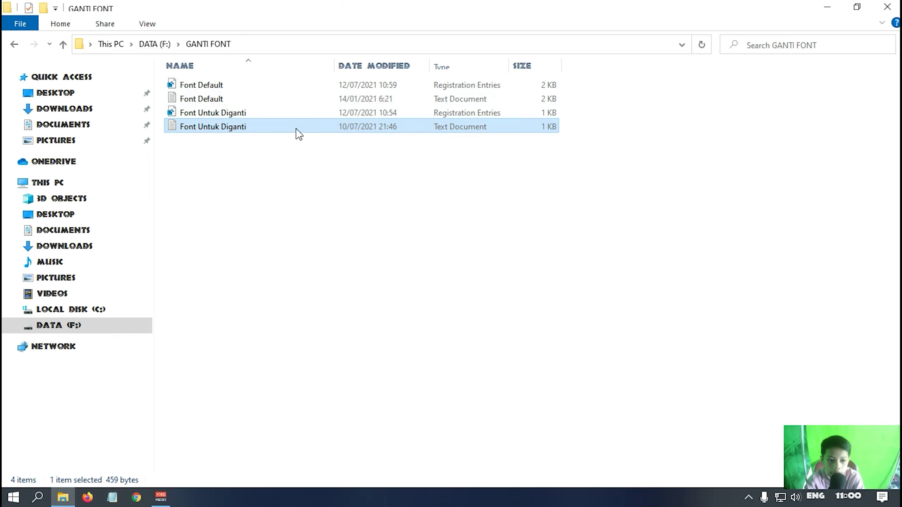
right_click(344, 231)
click(398, 283)
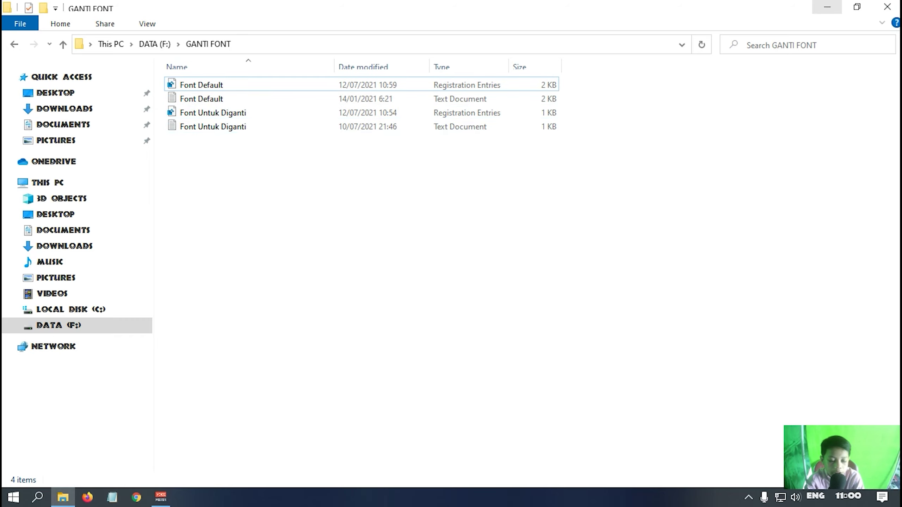
click(887, 6)
right_click(242, 178)
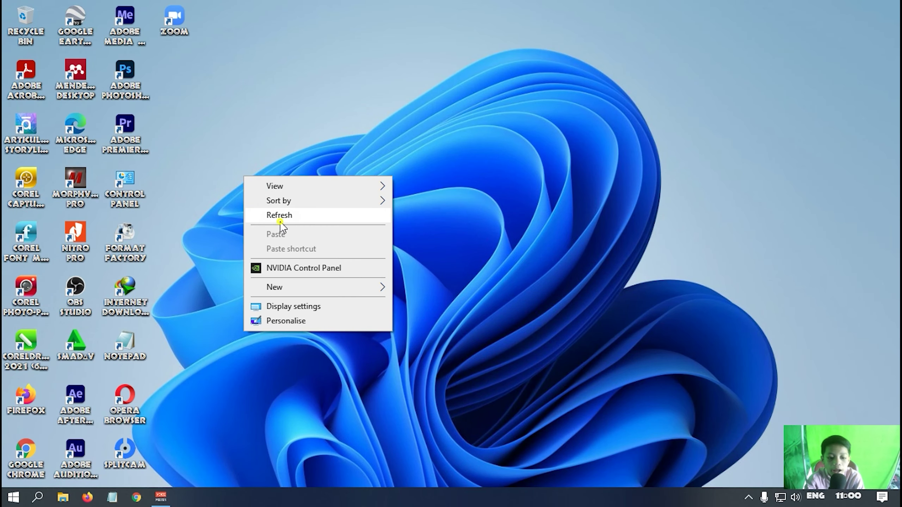
click(280, 215)
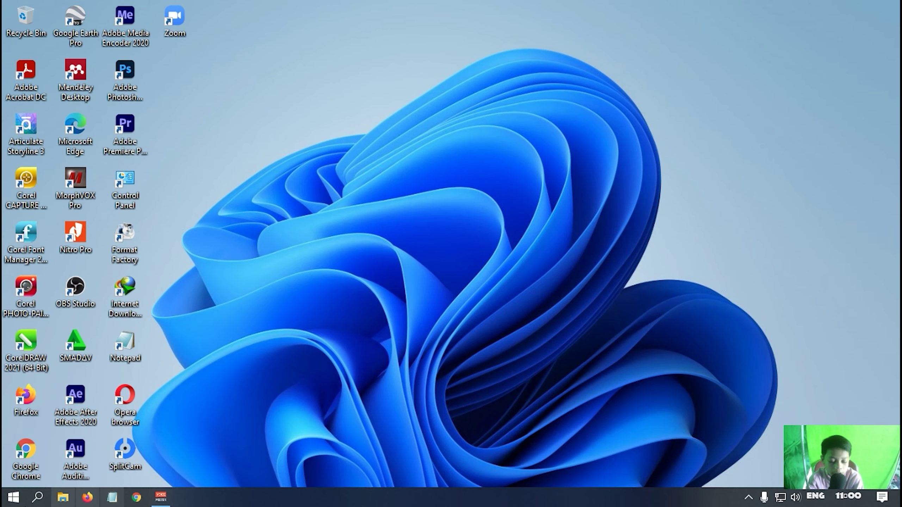
Restart the computer to apply the default font to the whole system
click(13, 497)
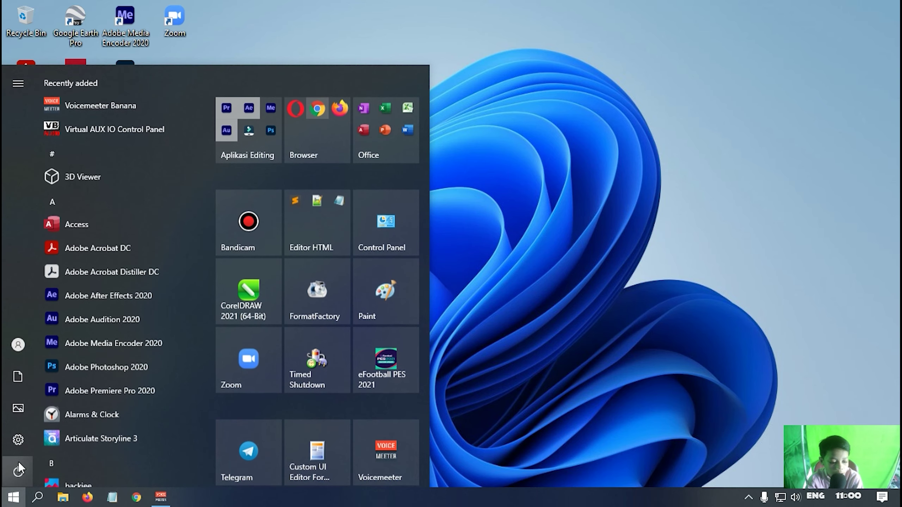
click(21, 477)
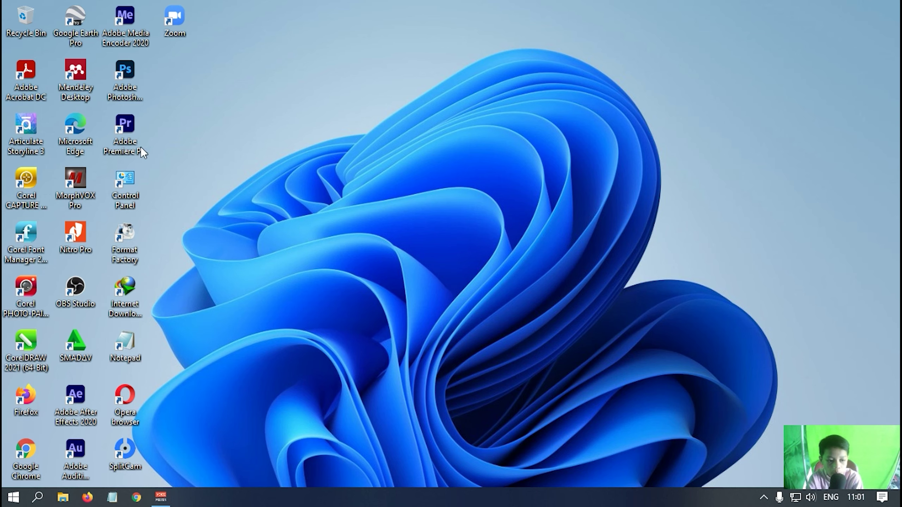
Open Firefox to examine the font in its interface and close the browser after checking
click(87, 497)
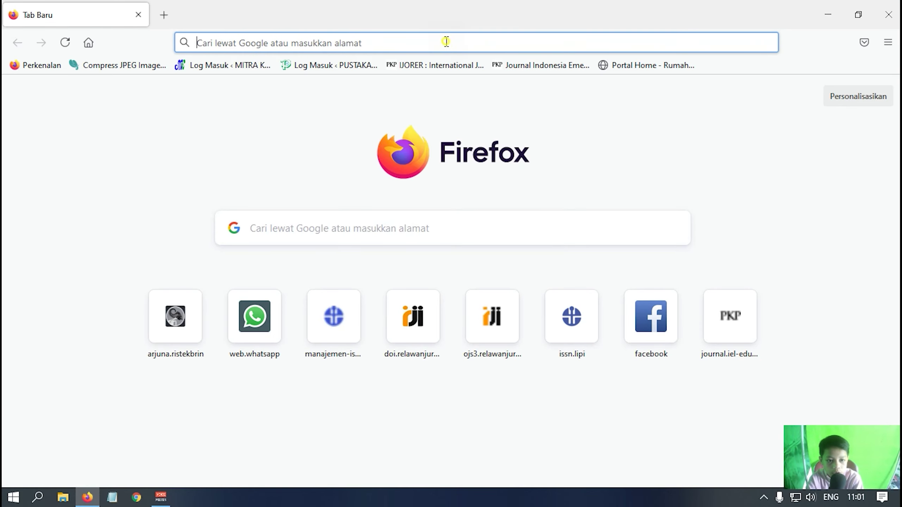
click(447, 41)
click(888, 15)
Examine the font in File Explorer by browsing drive F: and the Documents folder, and close the window
click(63, 497)
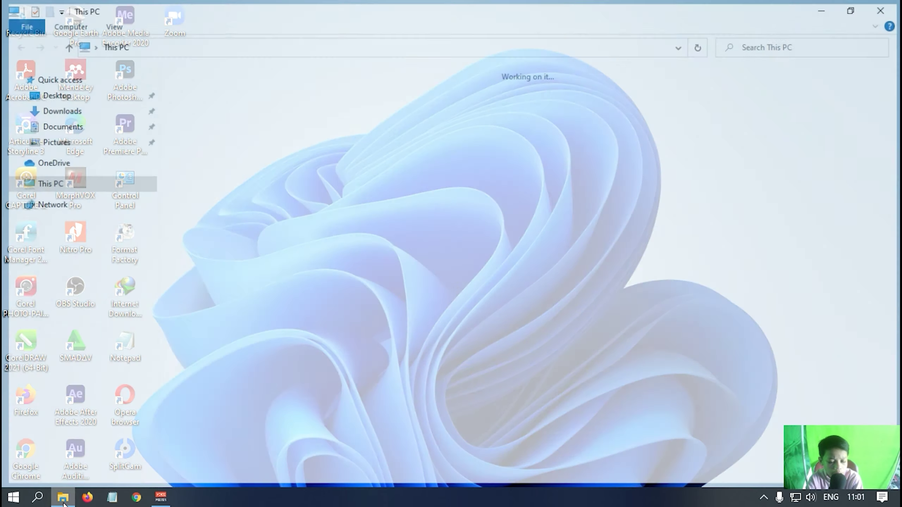
click(65, 327)
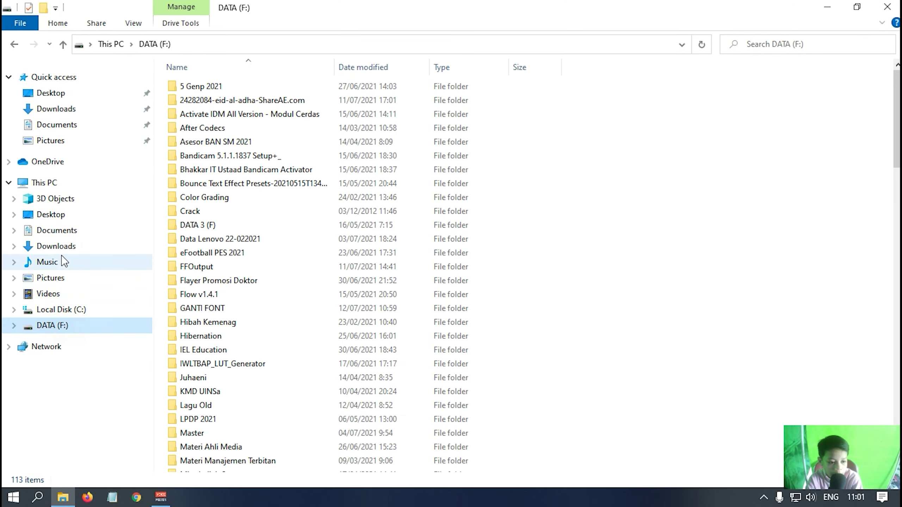
click(60, 230)
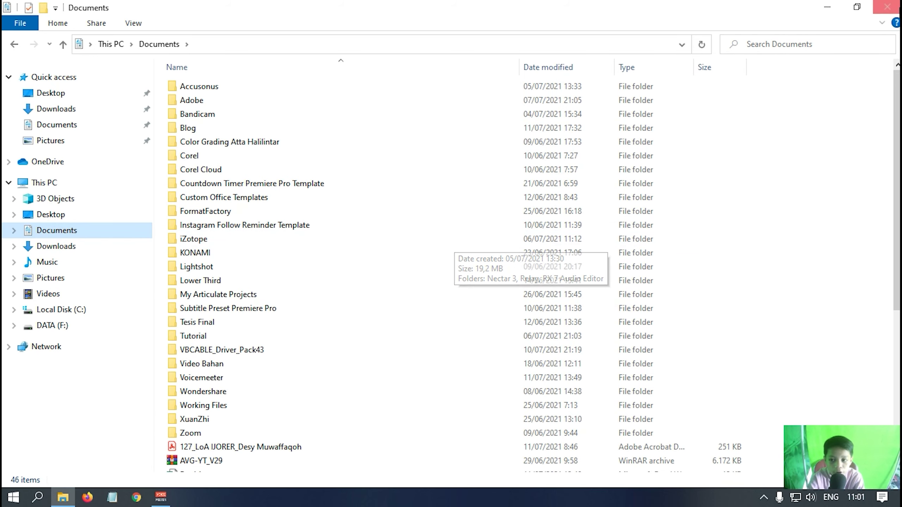
click(69, 326)
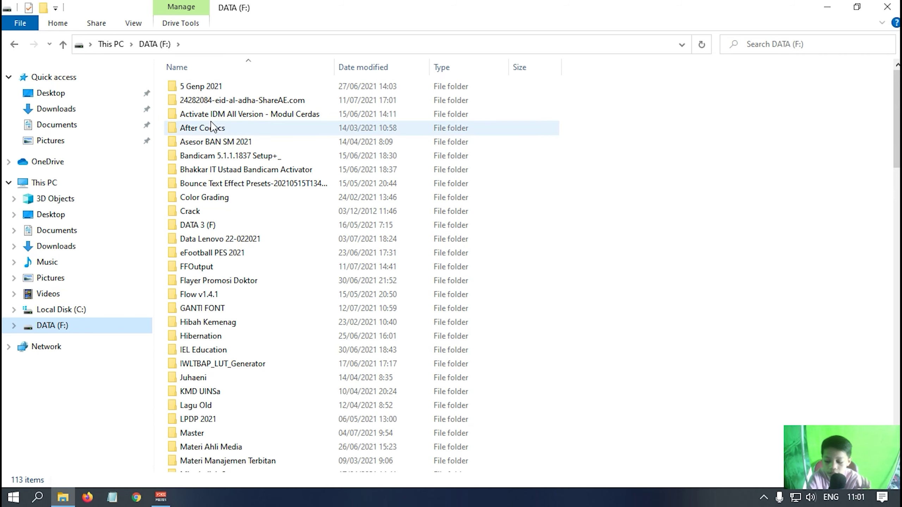
click(888, 6)
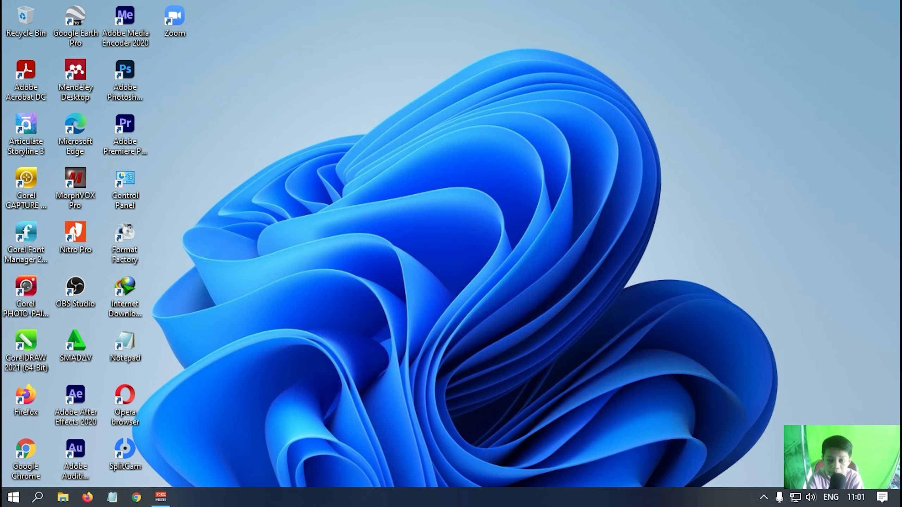